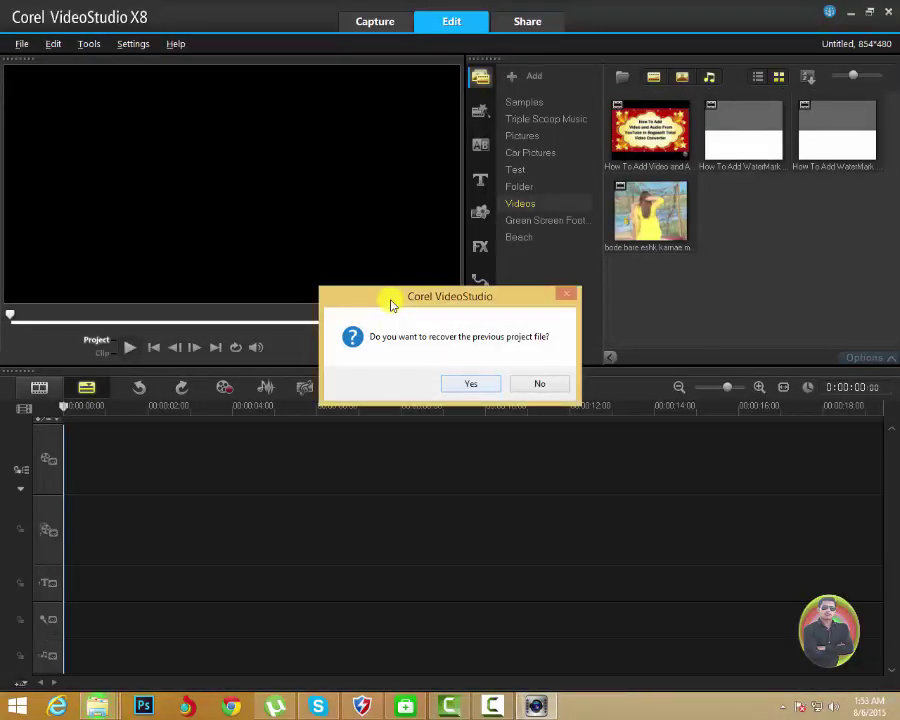
Answer No to the previous-project recovery prompt to start with an empty untitled project.
{"action": "key", "text": "n"}
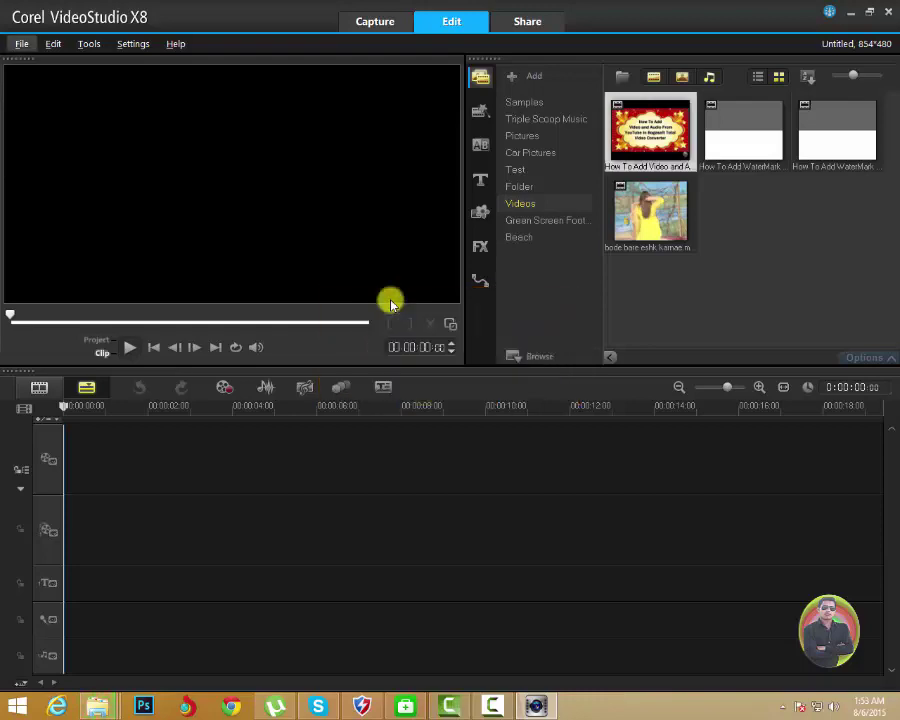
From the Samples Pictures folder, place the boy, car, heart and letter A photos on the video track.
{"action": "left_click", "coordinate": [524, 102]}
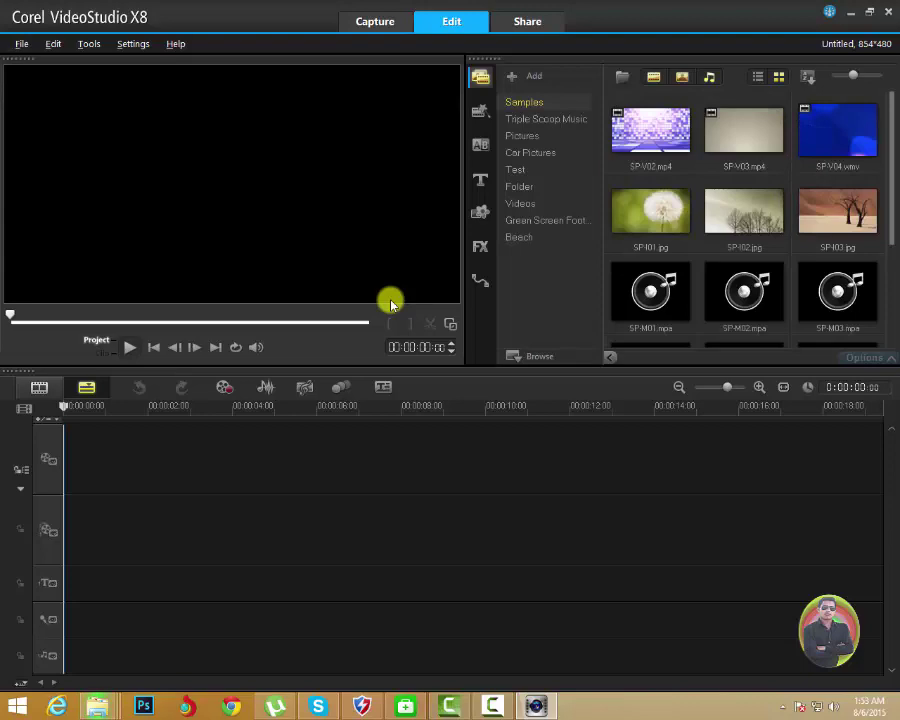
{"action": "left_click", "coordinate": [530, 137]}
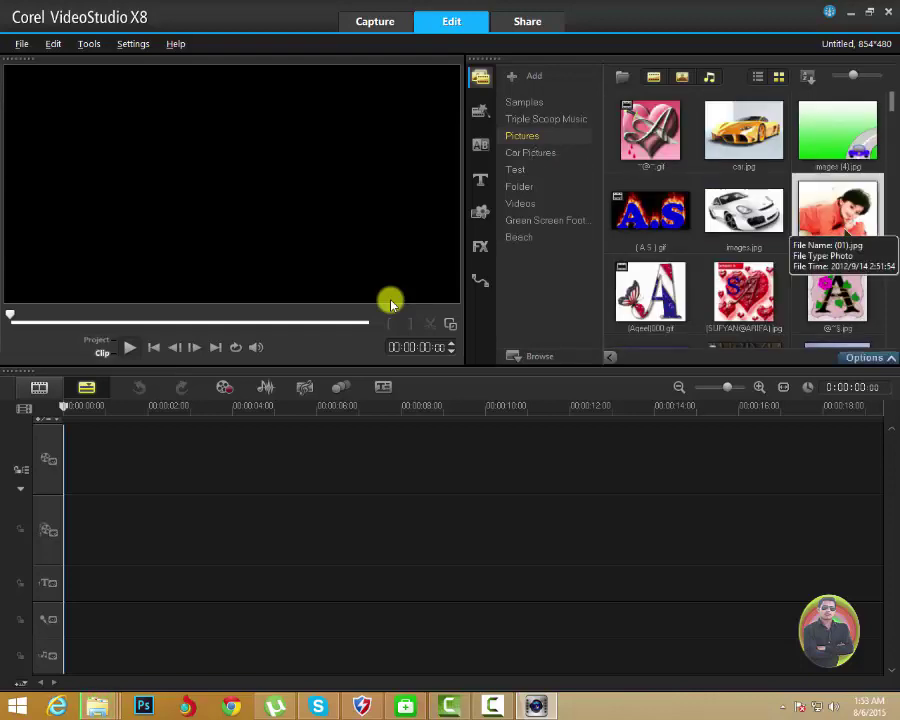
{"action": "left_click_drag", "start_coordinate": [837, 210], "coordinate": [120, 458]}
{"action": "left_click_drag", "start_coordinate": [743, 210], "coordinate": [250, 458]}
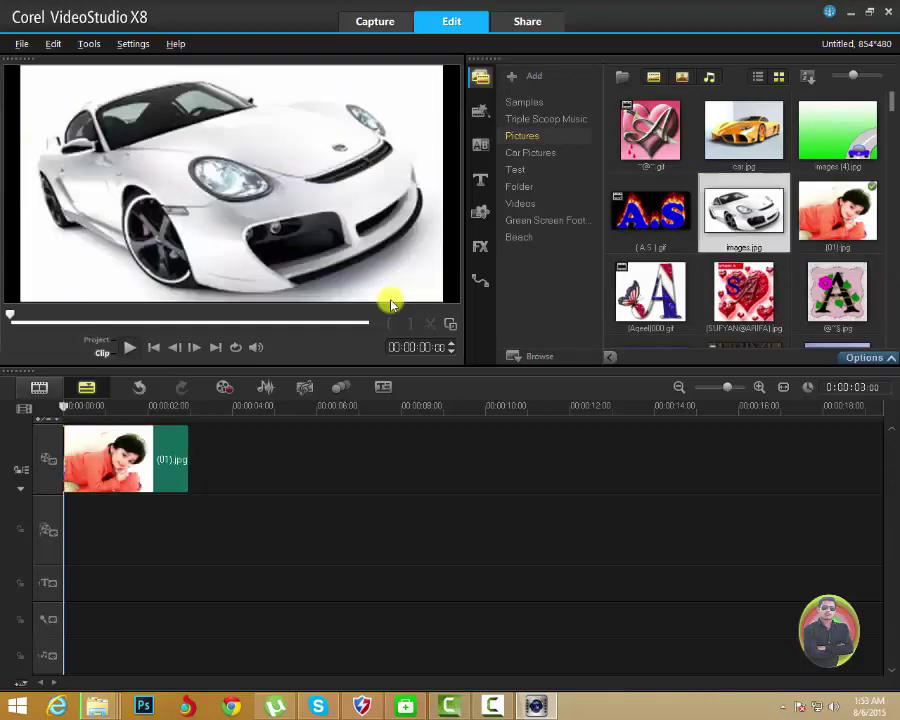
{"action": "left_click_drag", "start_coordinate": [743, 290], "coordinate": [380, 458]}
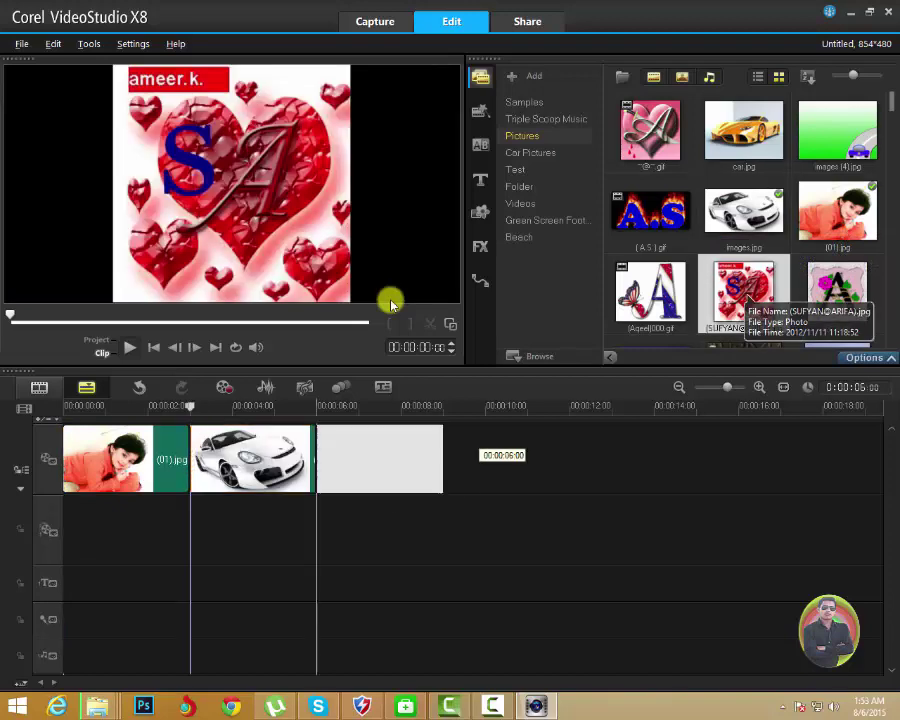
{"action": "left_click_drag", "start_coordinate": [837, 290], "coordinate": [575, 464]}
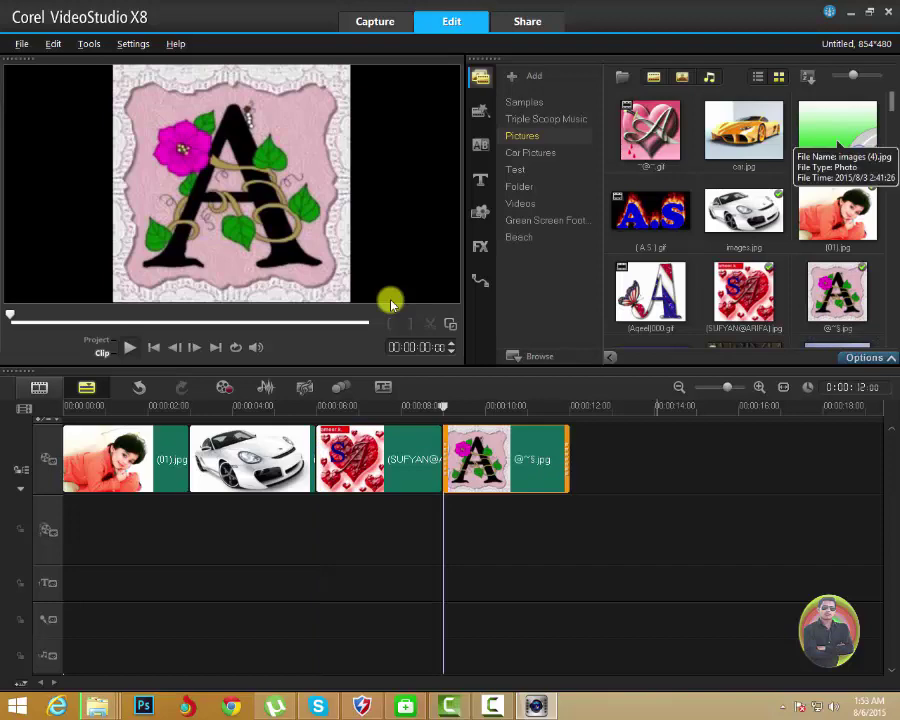
Append the rose and letter S, child and parrots photos to the end of the video track.
{"action": "scroll", "coordinate": [745, 220], "scroll_direction": "down", "scroll_amount": 2}
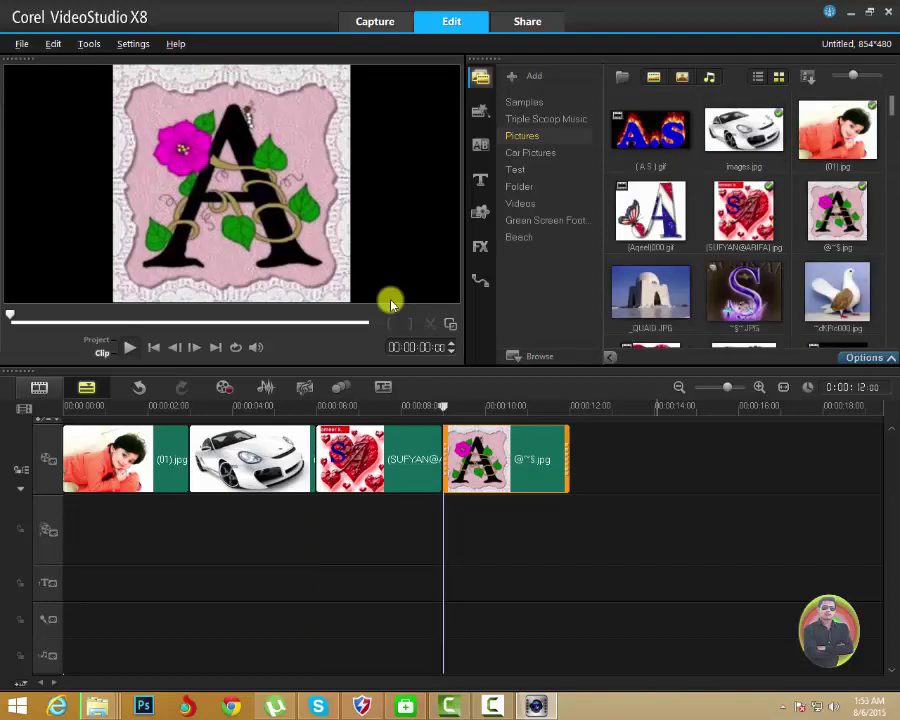
{"action": "scroll", "coordinate": [745, 220], "scroll_direction": "down", "scroll_amount": 3}
{"action": "scroll", "coordinate": [745, 220], "scroll_direction": "down", "scroll_amount": 1}
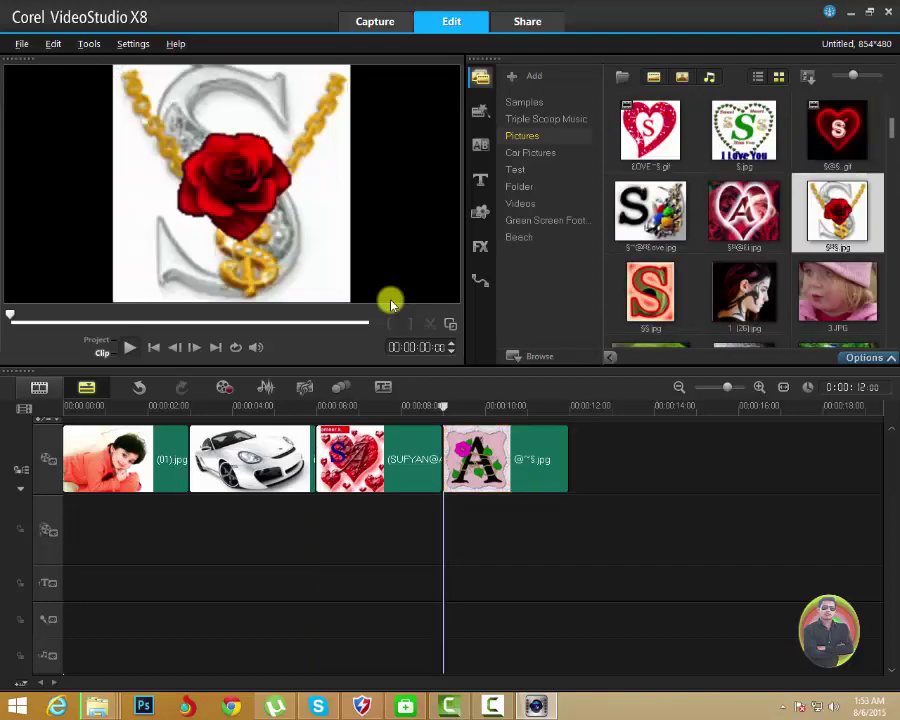
{"action": "left_click_drag", "start_coordinate": [837, 210], "coordinate": [630, 459]}
{"action": "scroll", "coordinate": [820, 300], "scroll_direction": "down", "scroll_amount": 1}
{"action": "left_click_drag", "start_coordinate": [837, 210], "coordinate": [760, 459]}
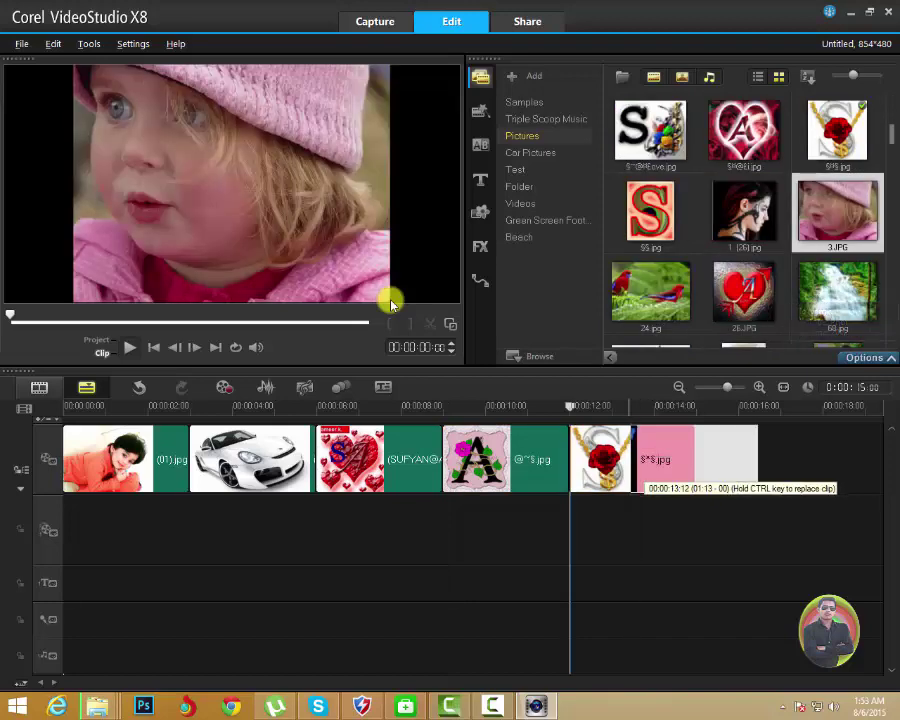
{"action": "left_click_drag", "start_coordinate": [650, 292], "coordinate": [700, 459]}
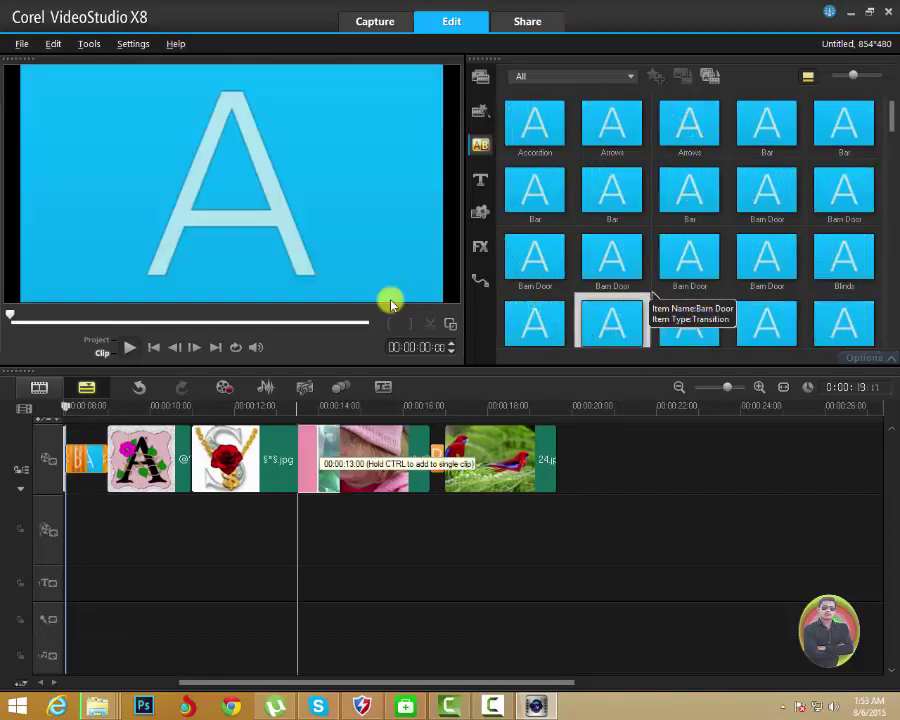
Insert Barn Door, Blowout and Burn transitions between photos on the video track.
{"action": "left_click_drag", "start_coordinate": [648, 300], "coordinate": [185, 455]}
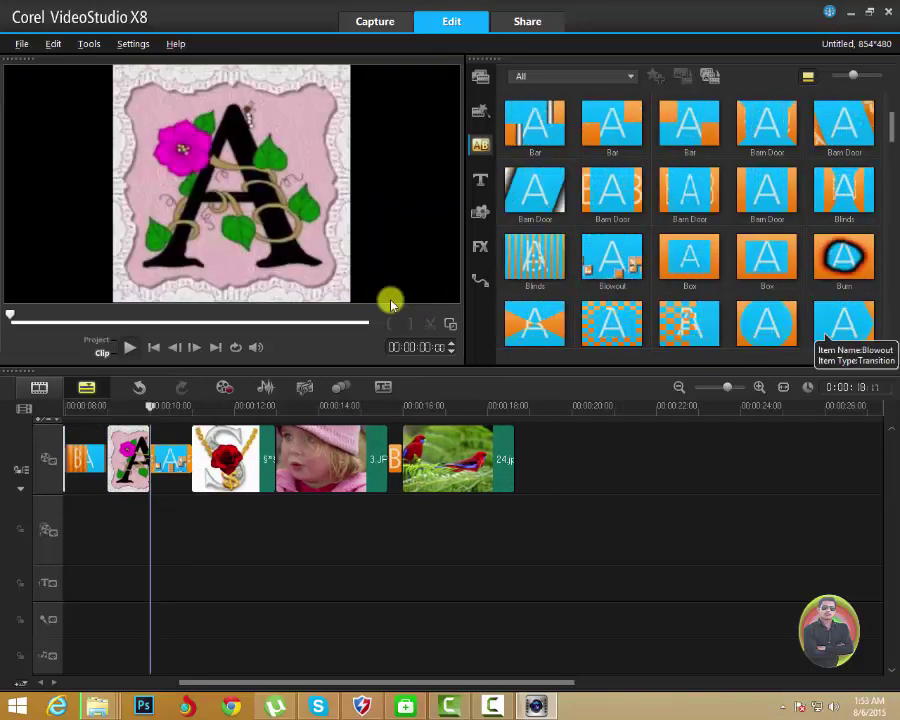
{"action": "mouse_move", "coordinate": [826, 330]}
{"action": "left_mouse_down"}
{"action": "mouse_move", "coordinate": [272, 466]}
{"action": "mouse_move", "coordinate": [255, 460]}
{"action": "left_mouse_up"}
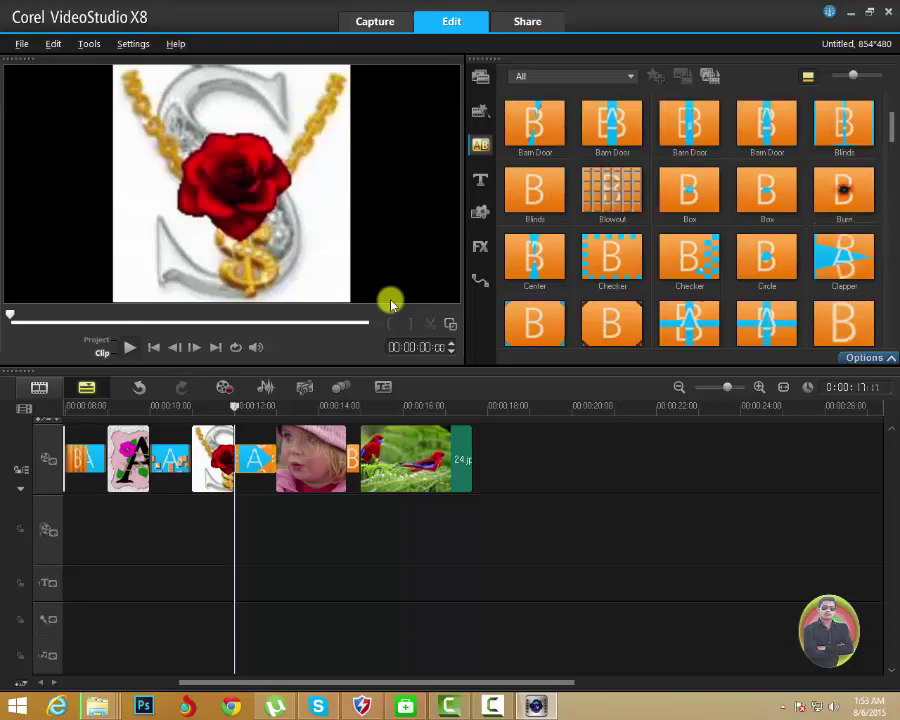
{"action": "left_click_drag", "start_coordinate": [844, 190], "coordinate": [452, 459]}
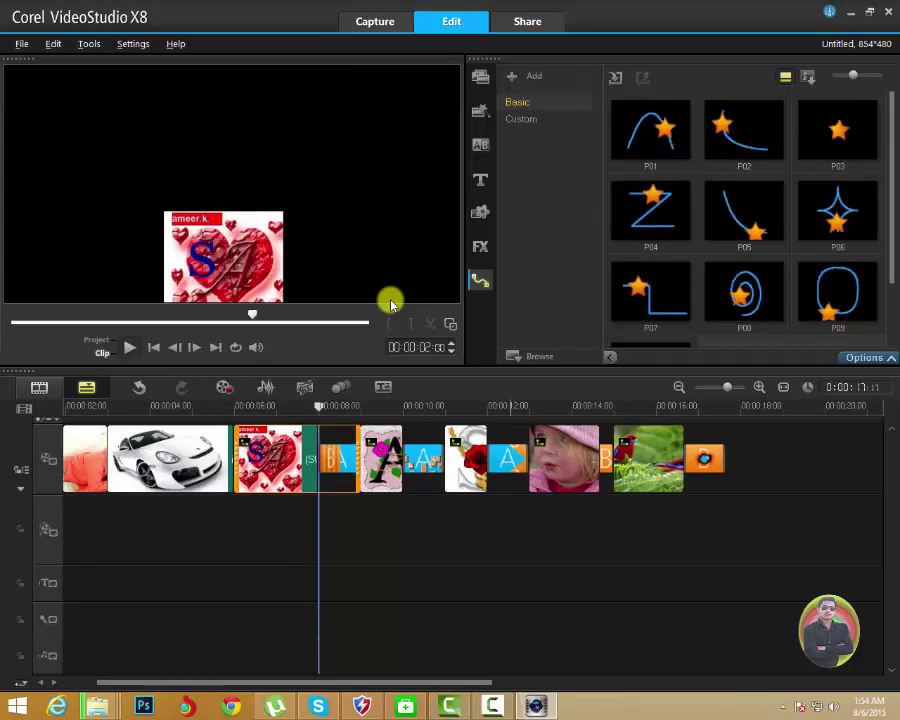
Browse the Path library and step back through the car clip to the first boy photo.
{"action": "scroll", "coordinate": [390, 304], "scroll_direction": "down", "scroll_amount": 1}
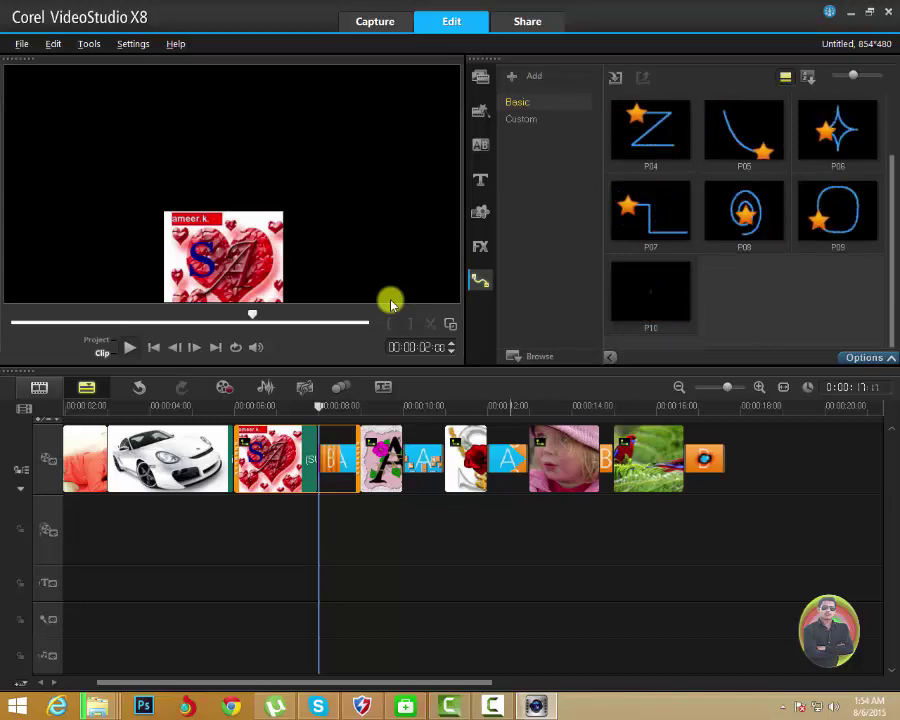
{"action": "key", "text": "Up"}
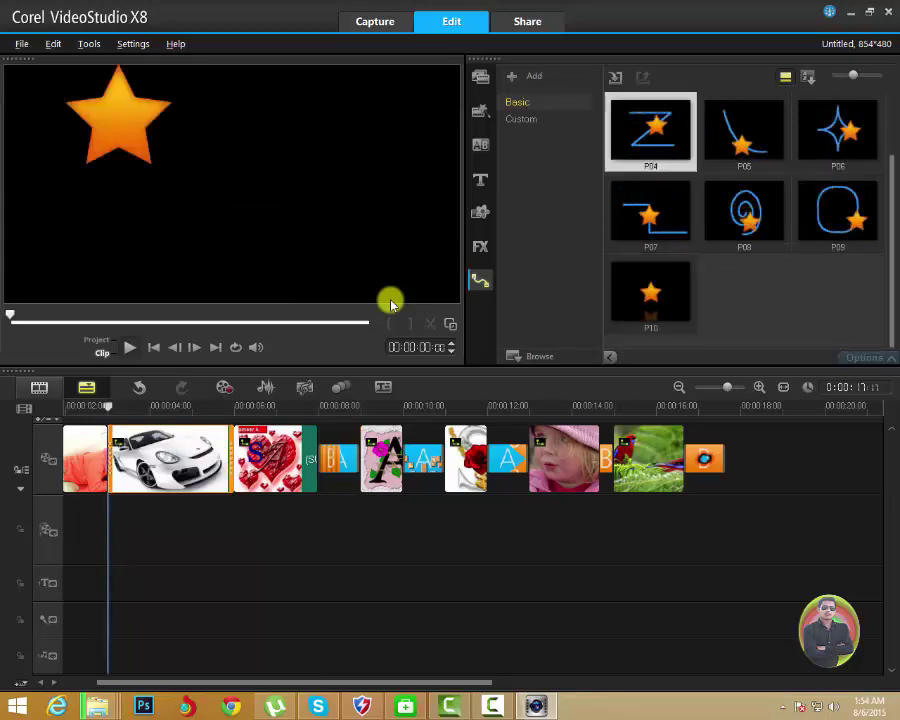
{"action": "key", "text": "Up"}
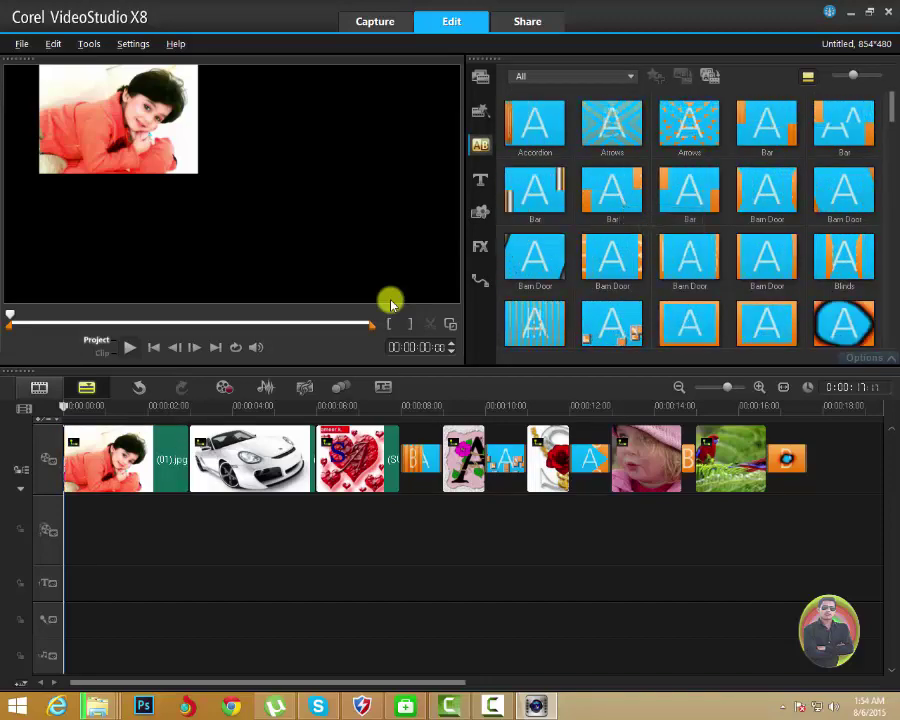
Add Barn Door between photos 1 and 2 and Mosaic between car and heart, then preview from the start.
{"action": "left_click_drag", "start_coordinate": [612, 258], "coordinate": [170, 458]}
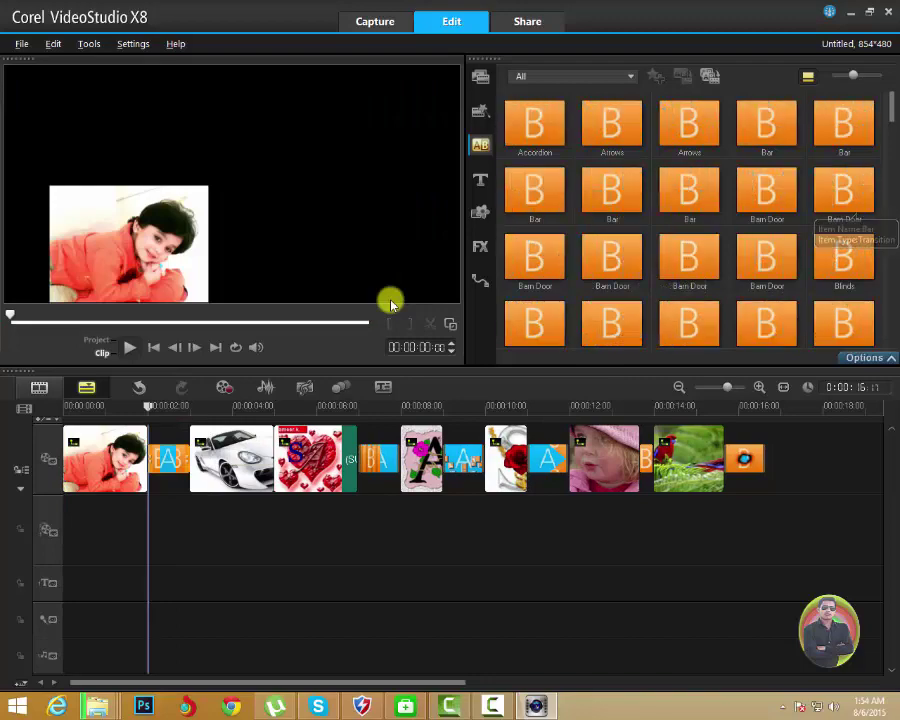
{"action": "scroll", "coordinate": [390, 304], "scroll_direction": "down", "scroll_amount": 3}
{"action": "scroll", "coordinate": [843, 215], "scroll_direction": "down", "scroll_amount": 5}
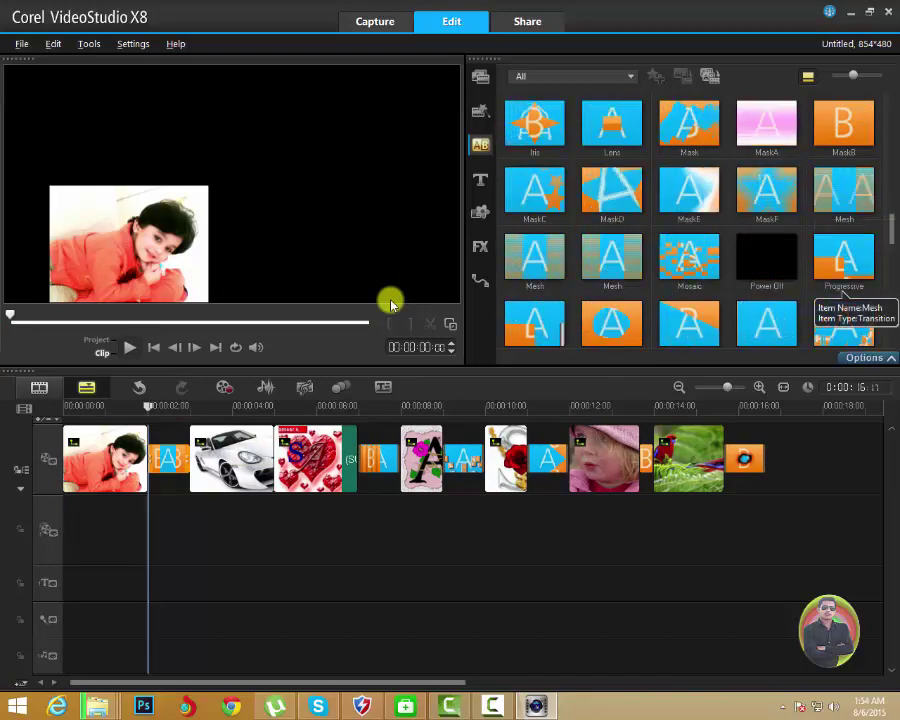
{"action": "left_click_drag", "start_coordinate": [689, 257], "coordinate": [252, 458]}
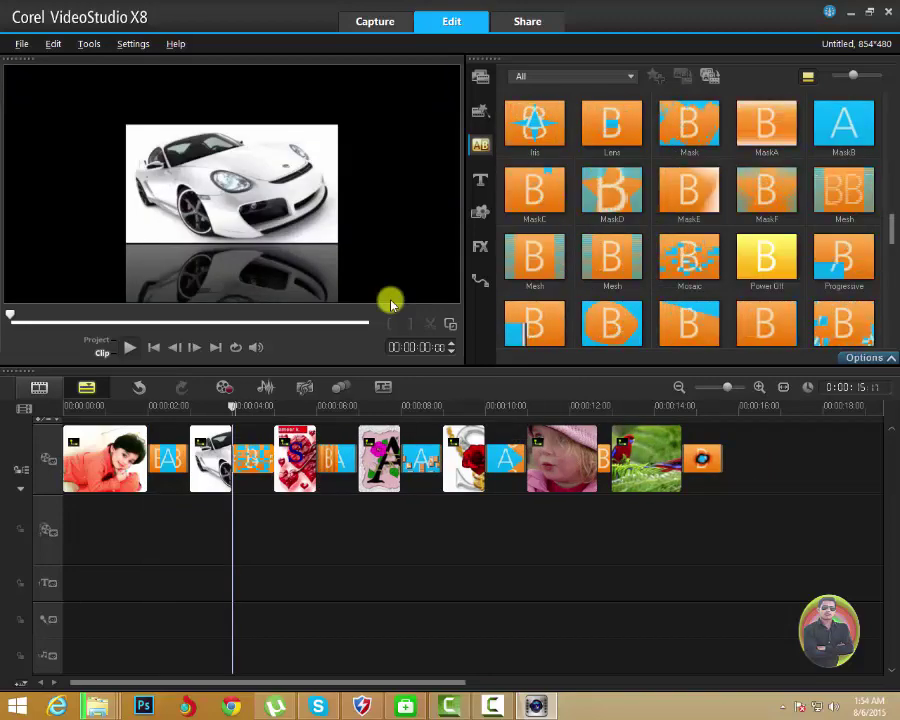
{"action": "key", "text": "Home"}
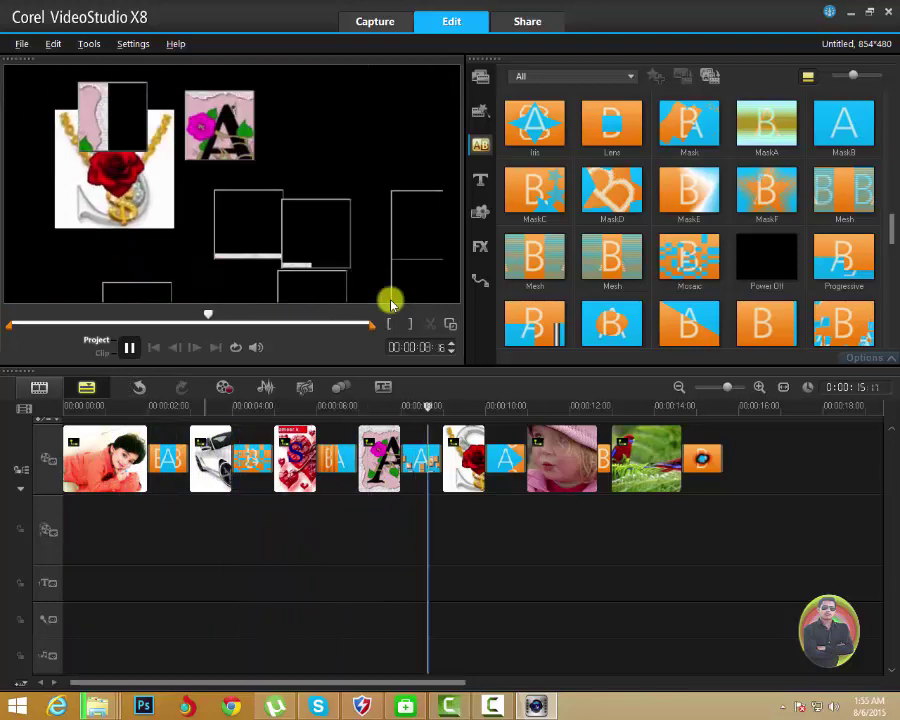
{"action": "key", "text": "Home"}
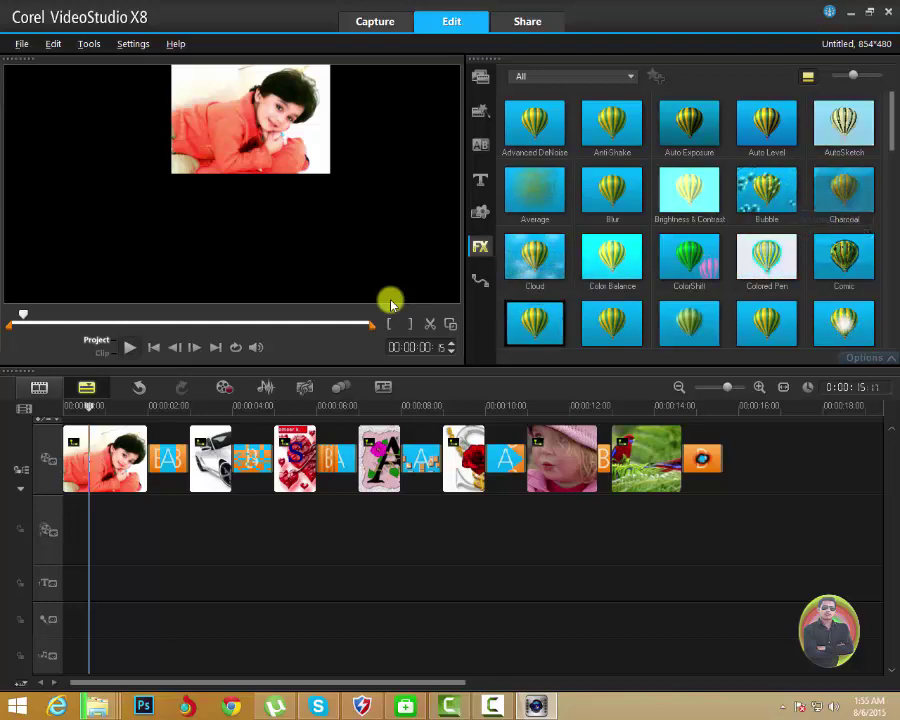
Apply the Bubble filter to the boy photo and preview it, returning to the start.
{"action": "left_click", "coordinate": [767, 192]}
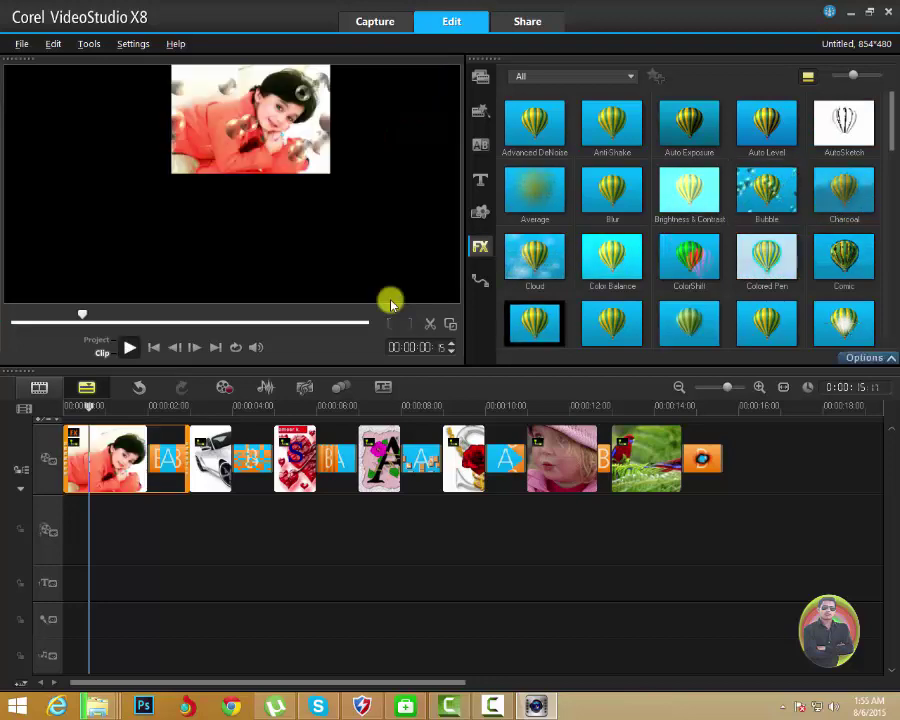
{"action": "key", "text": "space"}
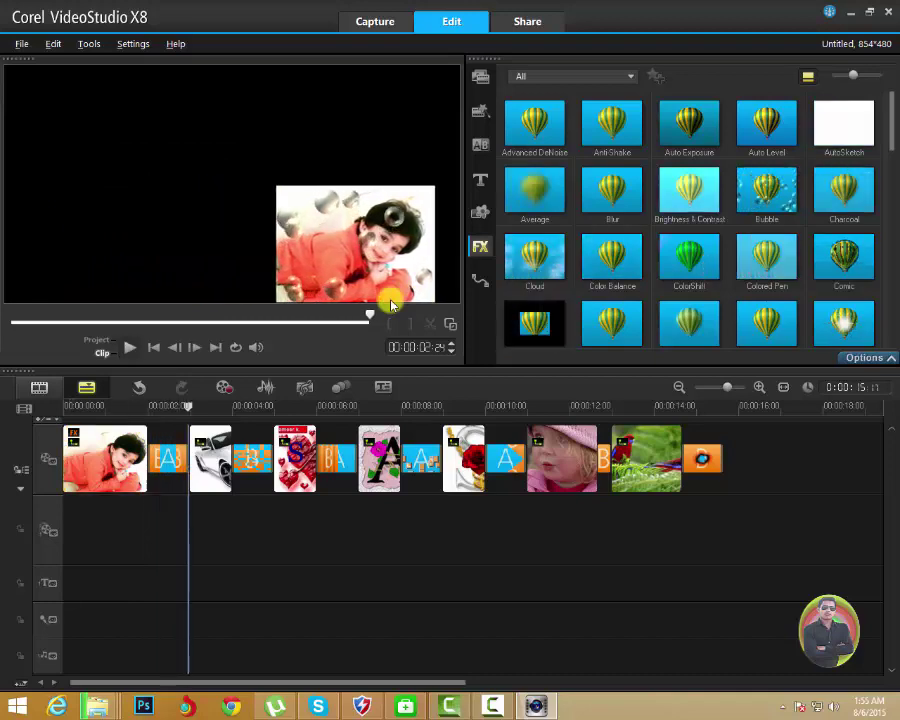
{"action": "key", "text": "Home"}
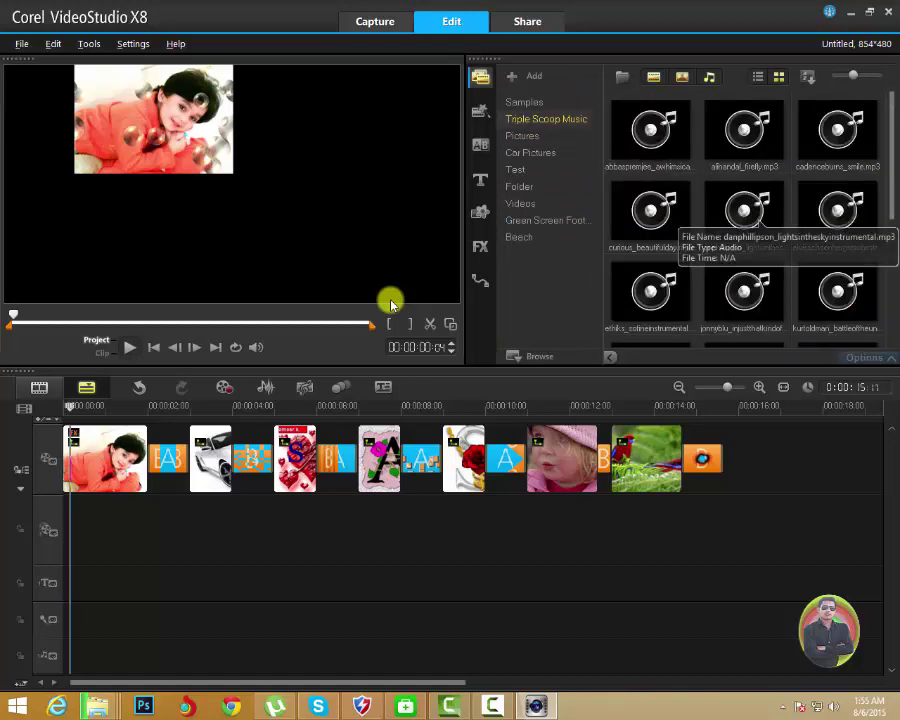
Add danphillipson_lightsintheskyinstrumental.mp3 to the music track and briefly play the slideshow with it.
{"action": "left_click_drag", "start_coordinate": [745, 210], "coordinate": [85, 620]}
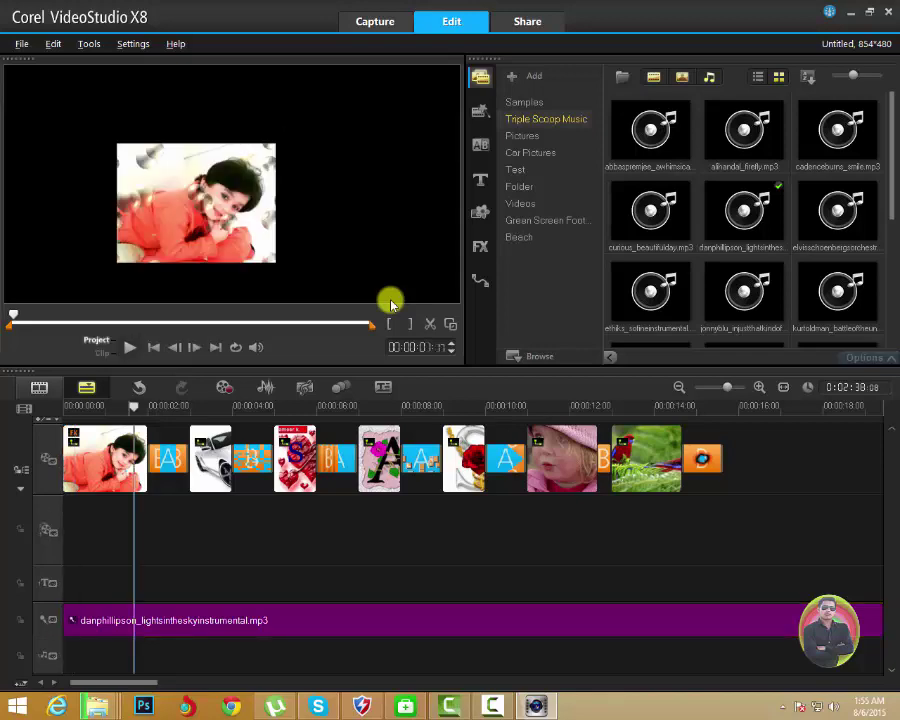
{"action": "key", "text": "space"}
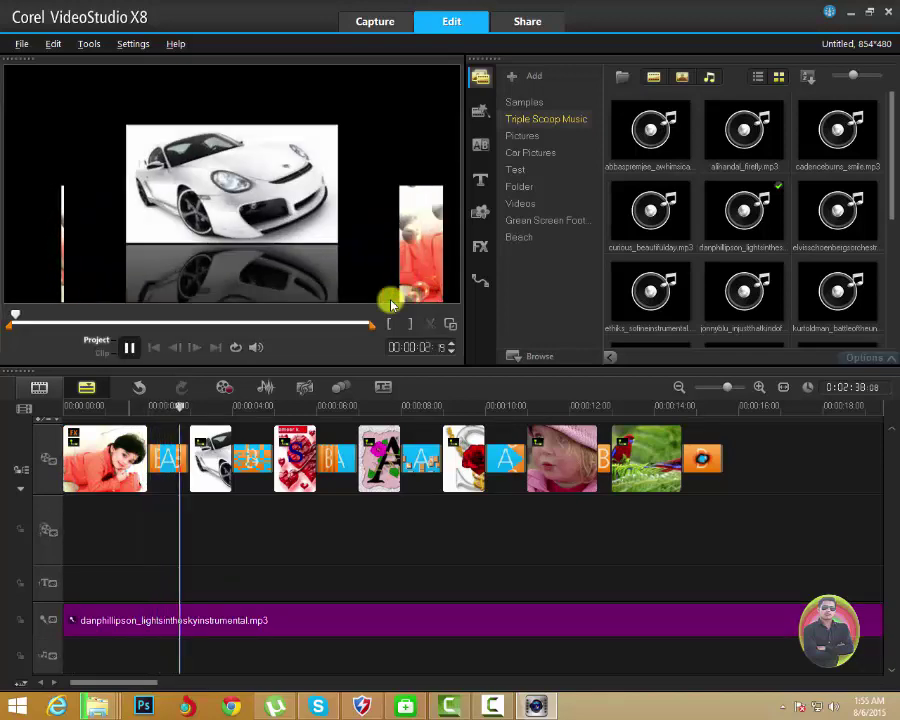
{"action": "key", "text": "space"}
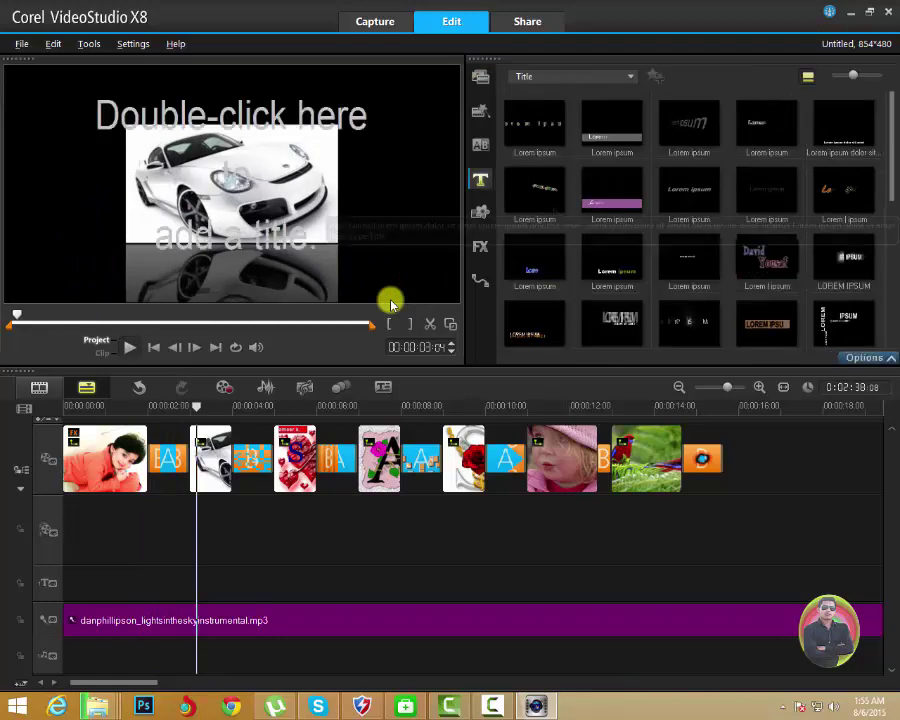
Drop a 'Lorem ipsum' title preset at the start of the title track and preview it.
{"action": "left_click_drag", "start_coordinate": [554, 213], "coordinate": [134, 530]}
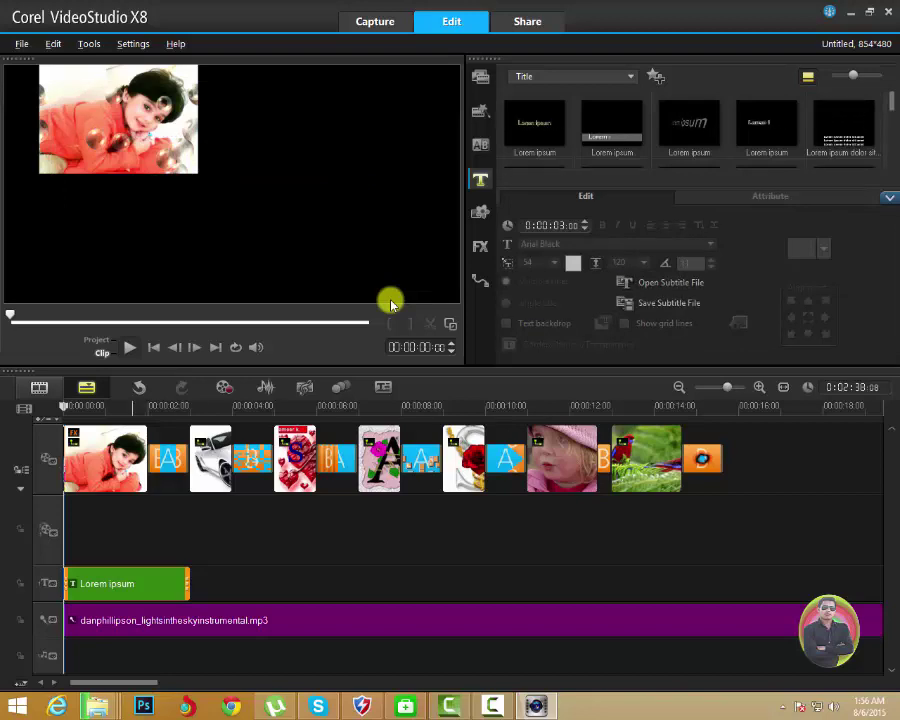
{"action": "key", "text": "Right"}
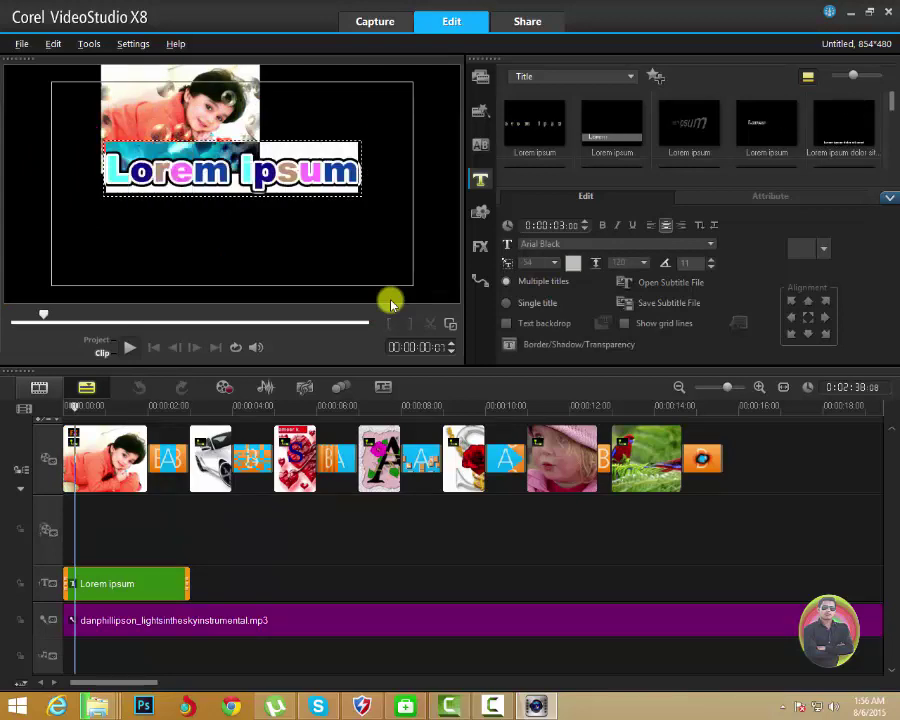
Retype the title as 'Test Video Convert', colour it cyan, and stretch it across the whole slideshow.
{"action": "type", "text": "Te"}
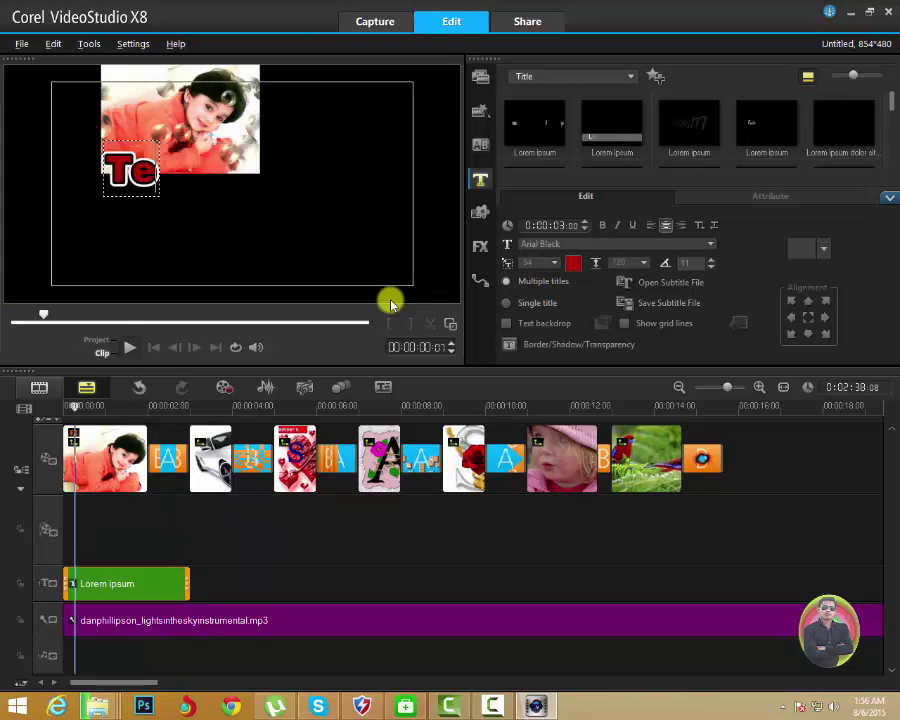
{"action": "type", "text": "st"}
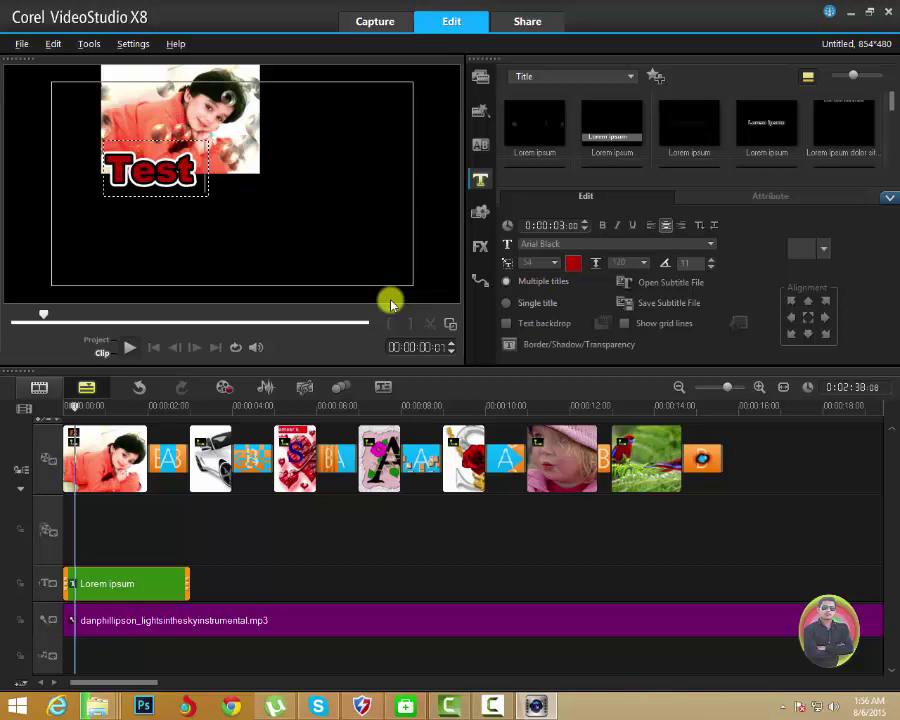
{"action": "type", "text": " Video"}
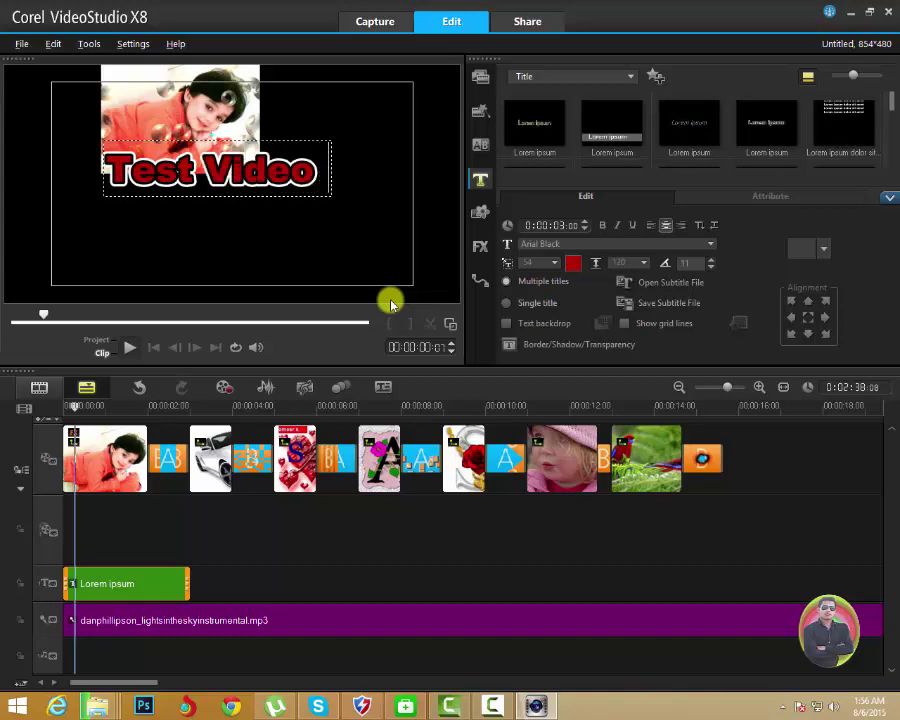
{"action": "type", "text": " Conve"}
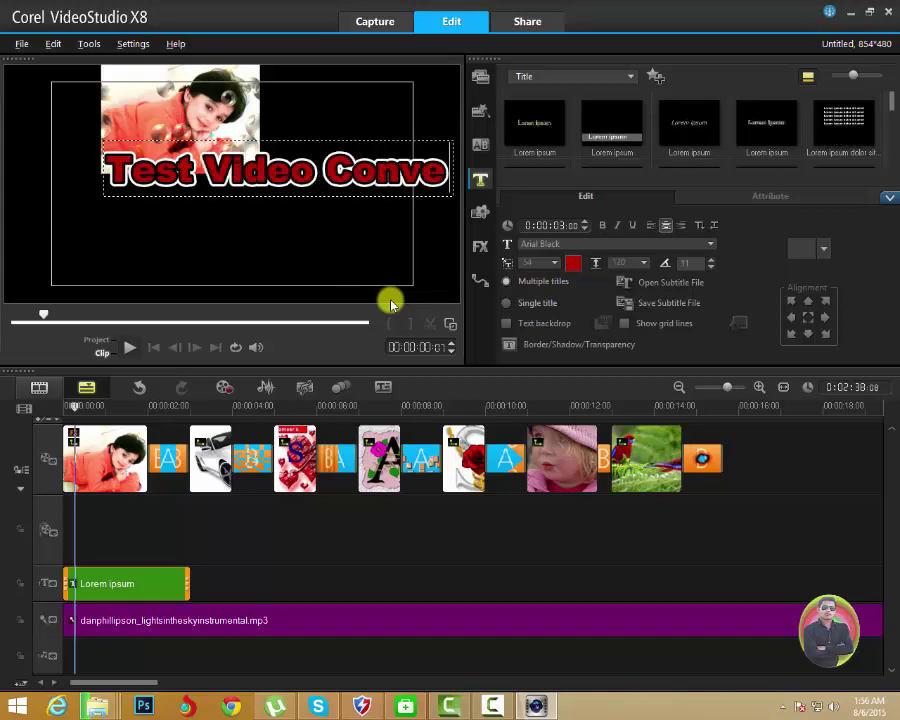
{"action": "type", "text": "r"}
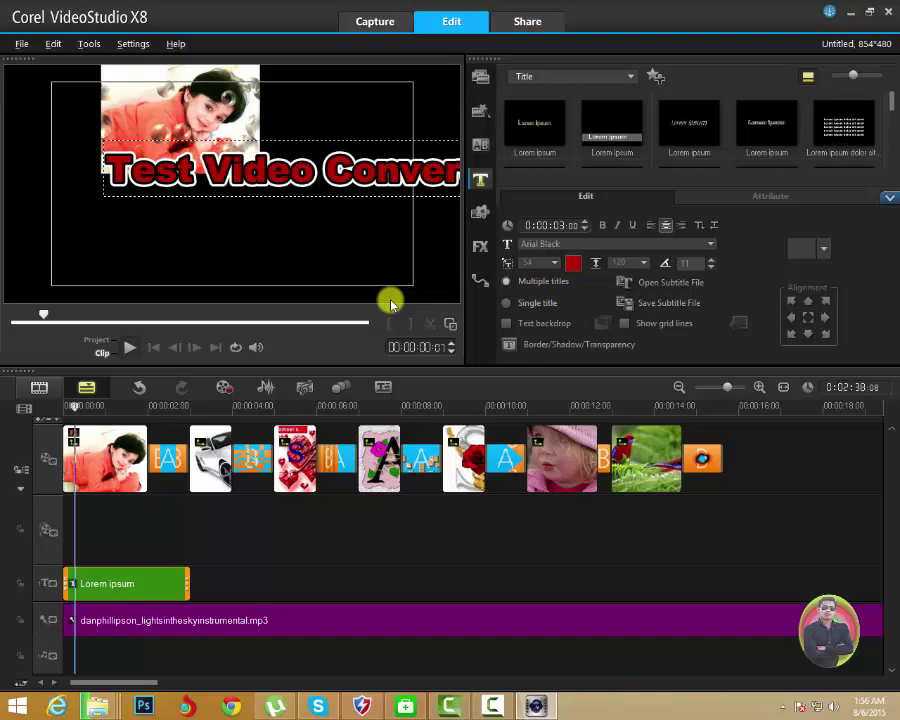
{"action": "type", "text": "t"}
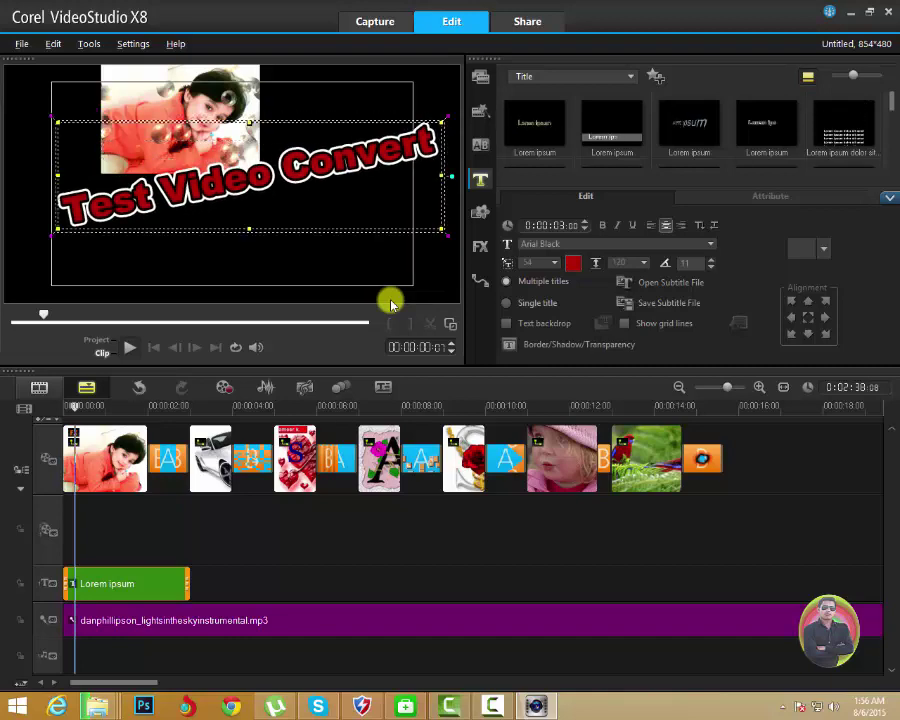
{"action": "left_click", "coordinate": [572, 262]}
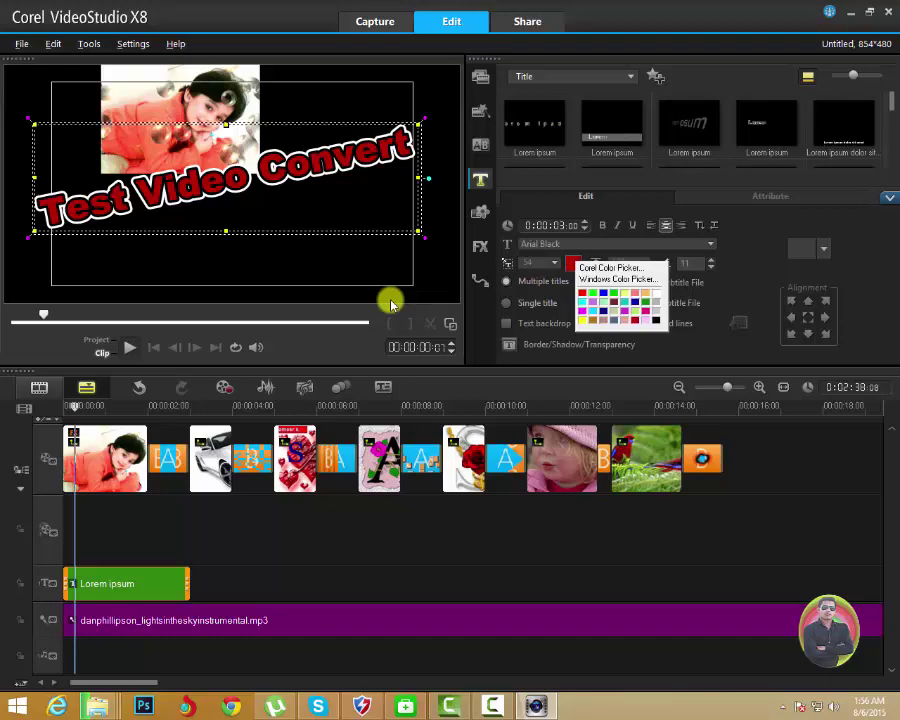
{"action": "left_click", "coordinate": [603, 292]}
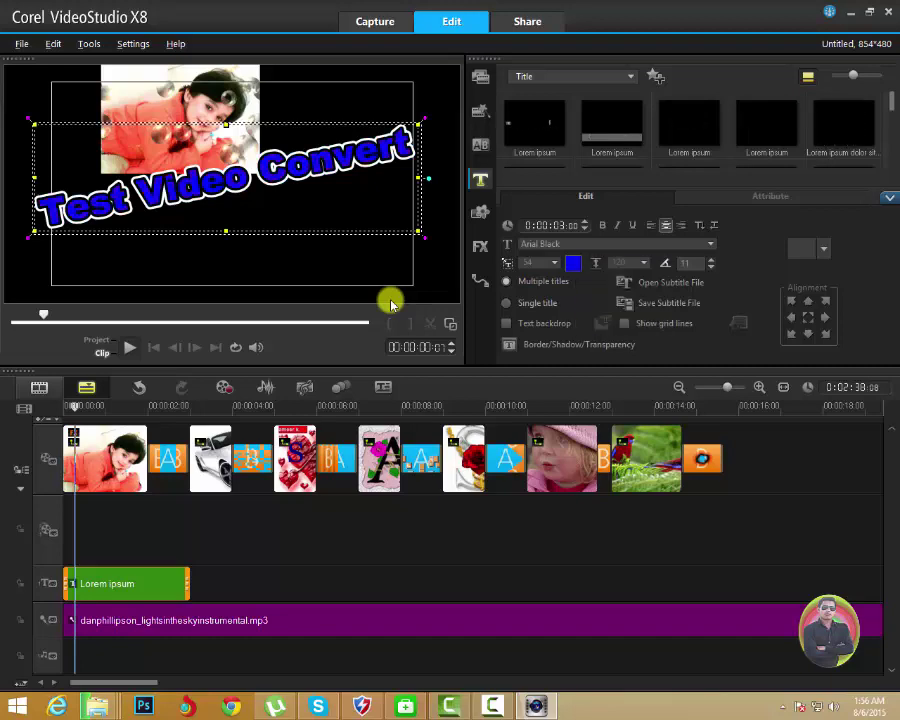
{"action": "left_click", "coordinate": [572, 263]}
{"action": "left_click", "coordinate": [614, 291]}
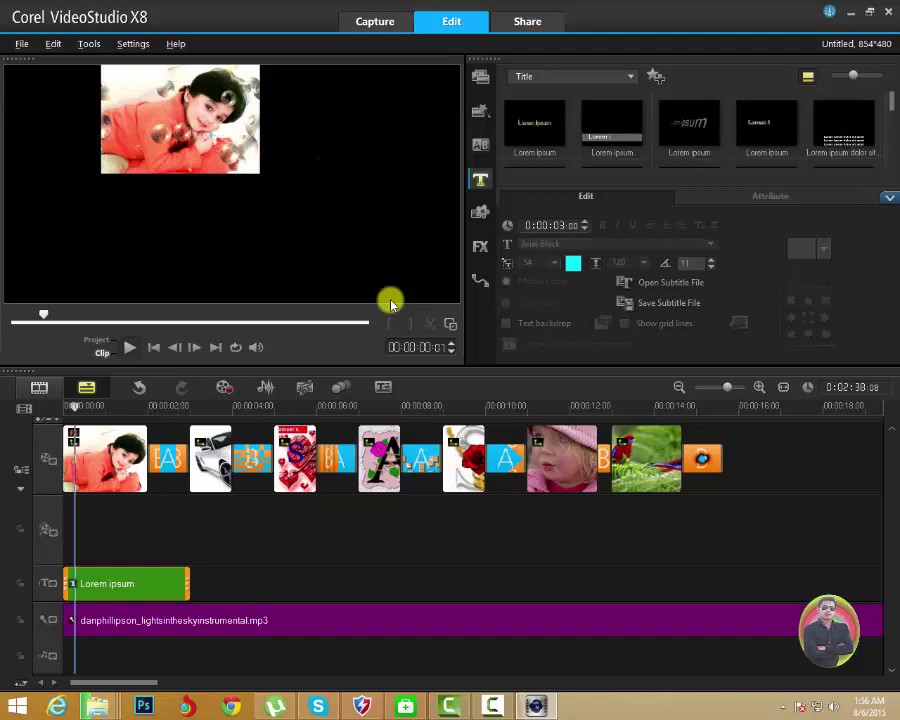
{"action": "left_click_drag", "start_coordinate": [188, 583], "coordinate": [723, 583]}
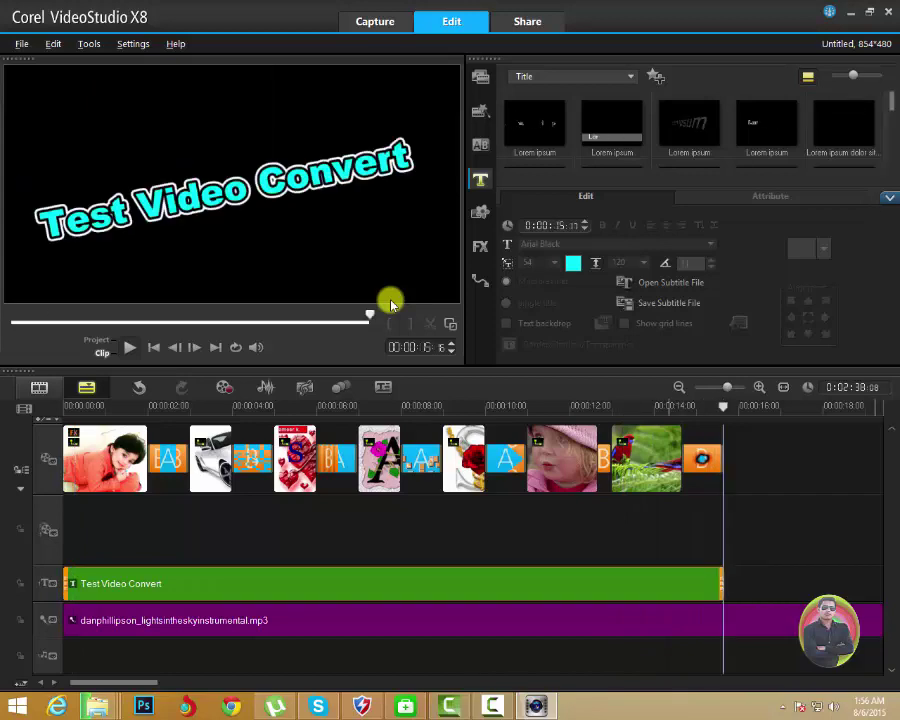
Play the slideshow from the start, adjust the playback volume, then switch to the Share workspace.
{"action": "left_click", "coordinate": [390, 620]}
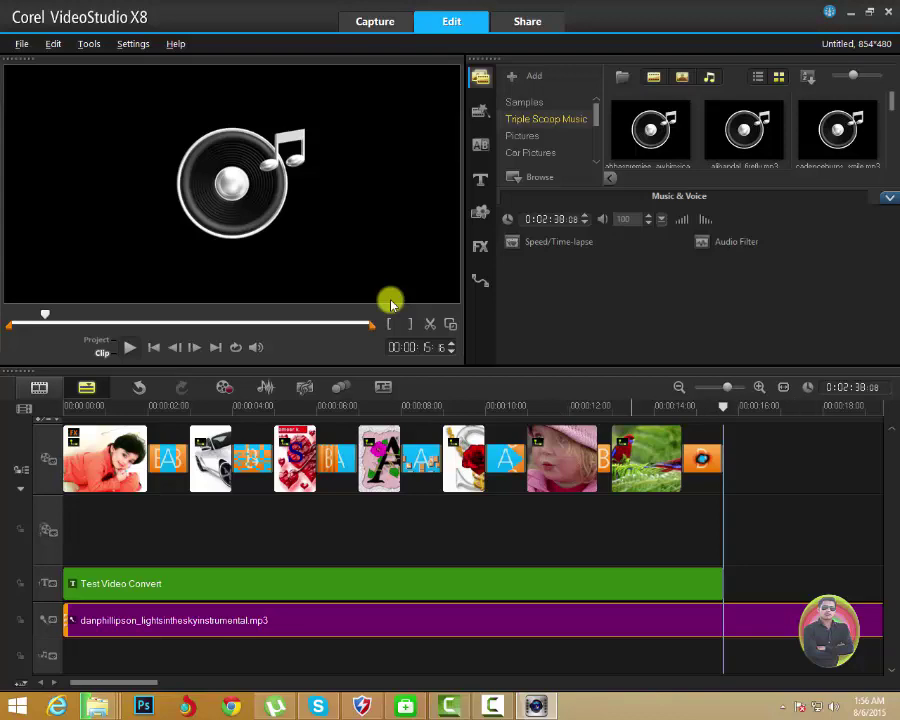
{"action": "left_click", "coordinate": [66, 405]}
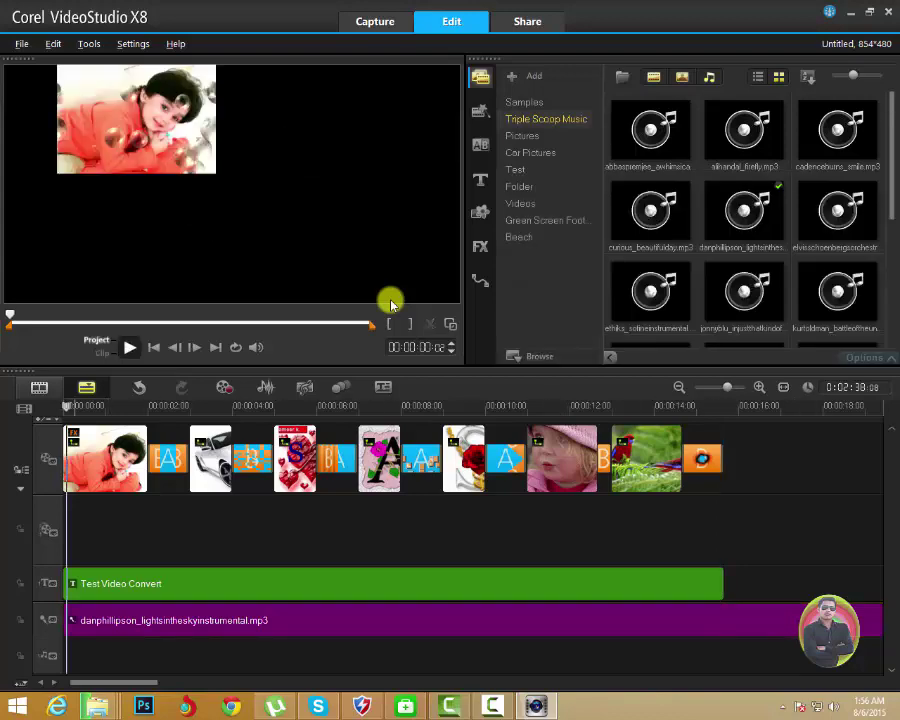
{"action": "key", "text": "space"}
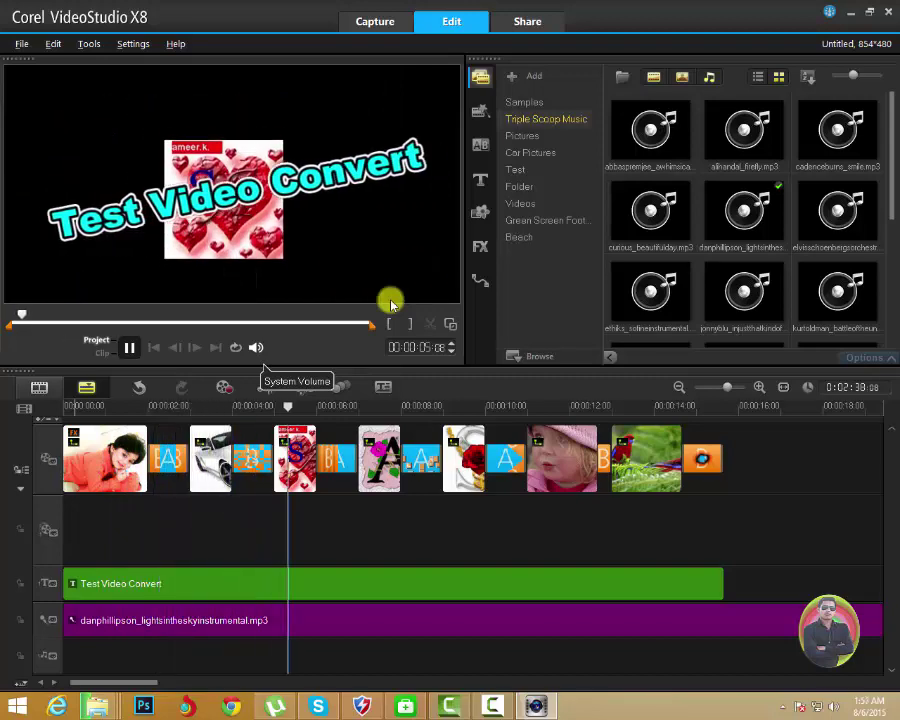
{"action": "left_click", "coordinate": [256, 347]}
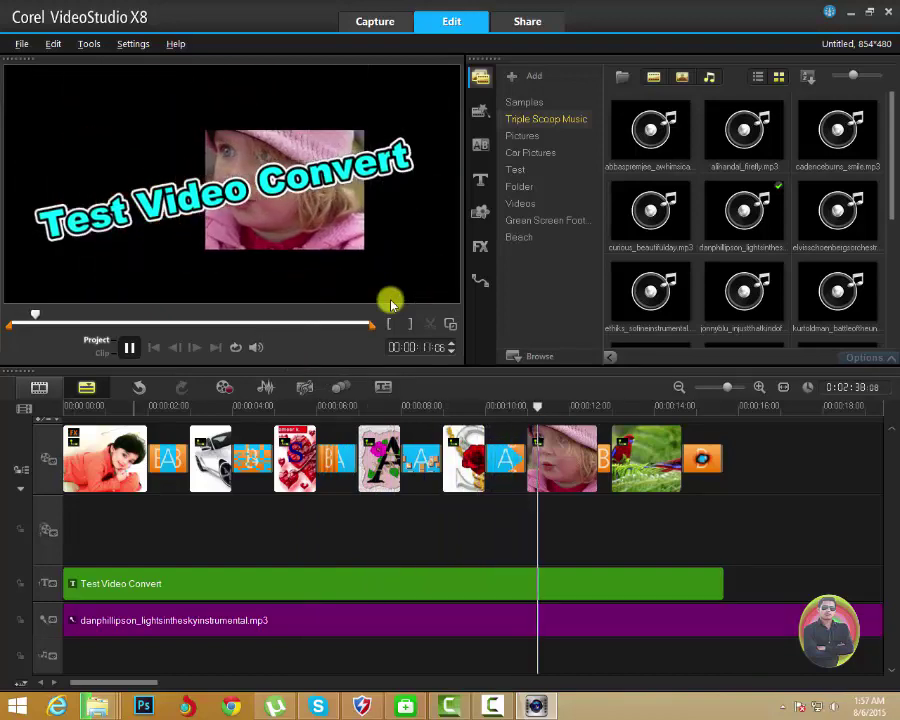
{"action": "key", "text": "space"}
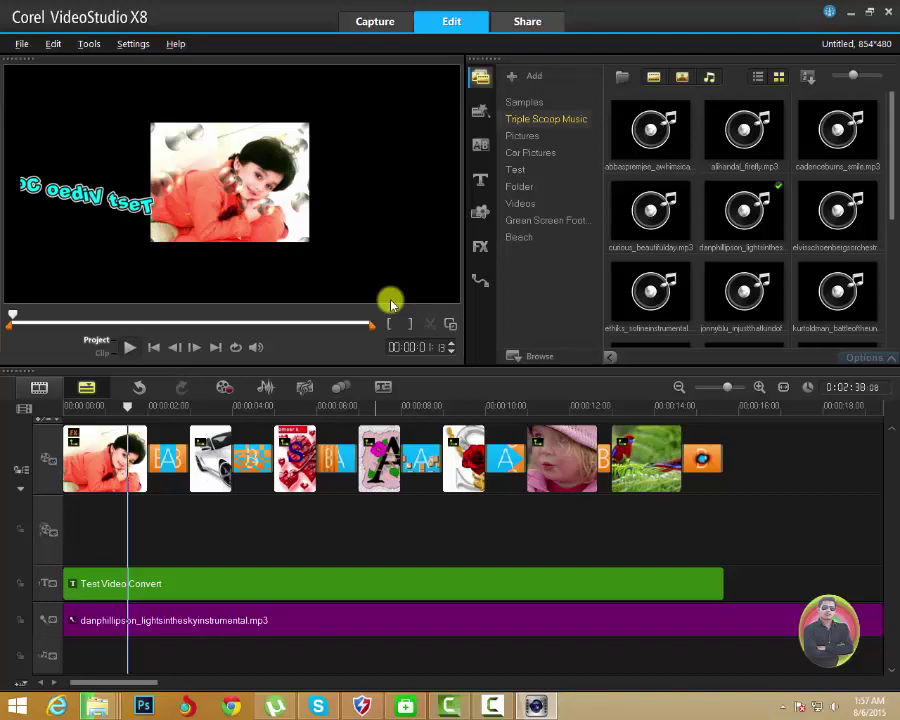
{"action": "key", "text": "ctrl+3"}
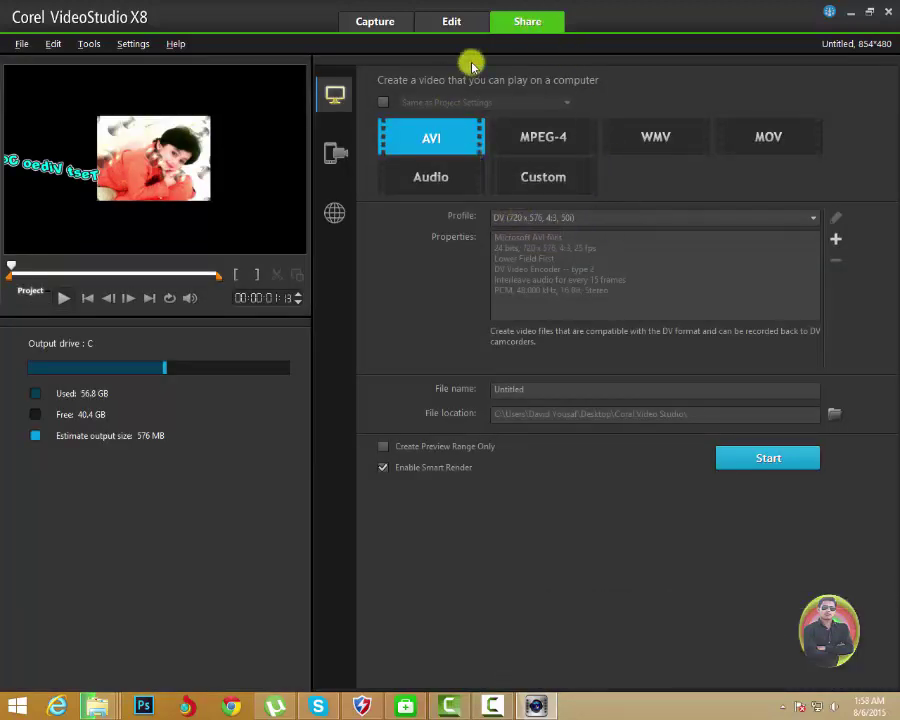
Try the MPEG-4, WMV, MOV, Audio and Custom formats, then settle on MOV at QuickTime 1280x720, 25p.
{"action": "left_click", "coordinate": [451, 21]}
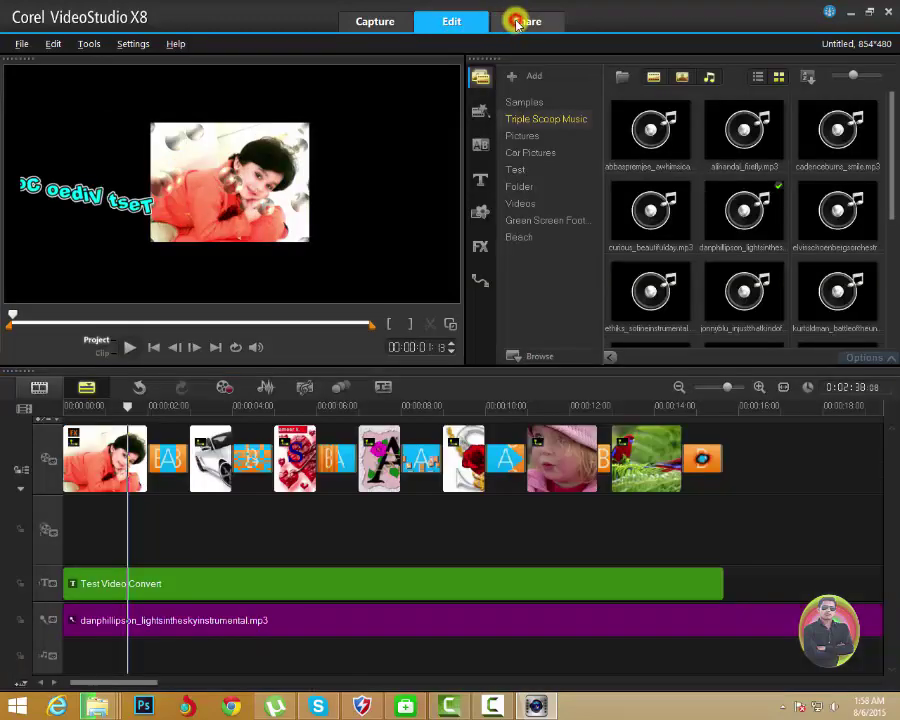
{"action": "left_click", "coordinate": [516, 24]}
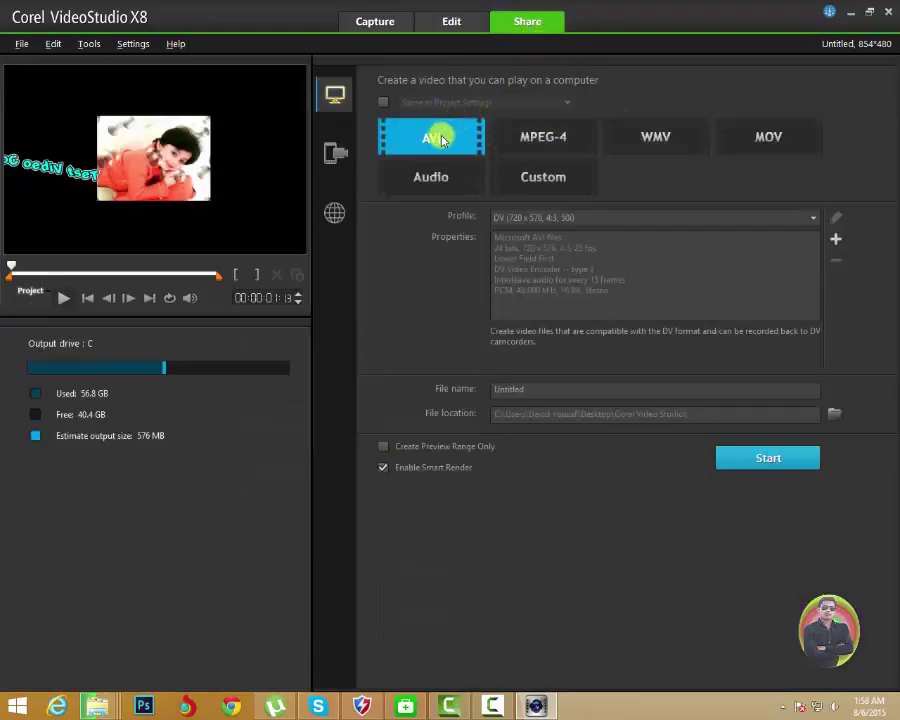
{"action": "left_click", "coordinate": [543, 141]}
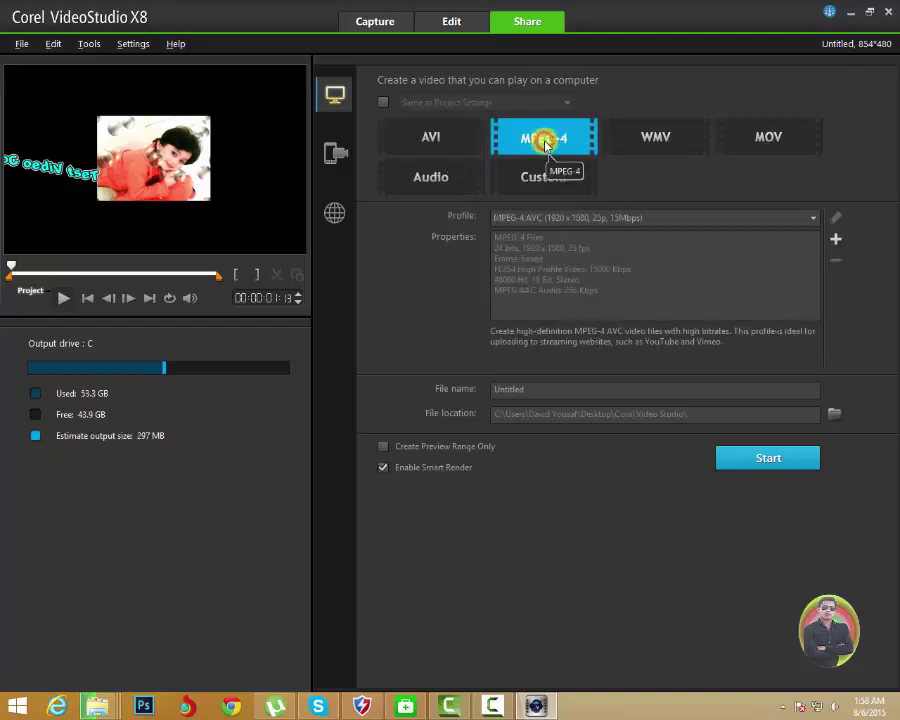
{"action": "left_click", "coordinate": [657, 140]}
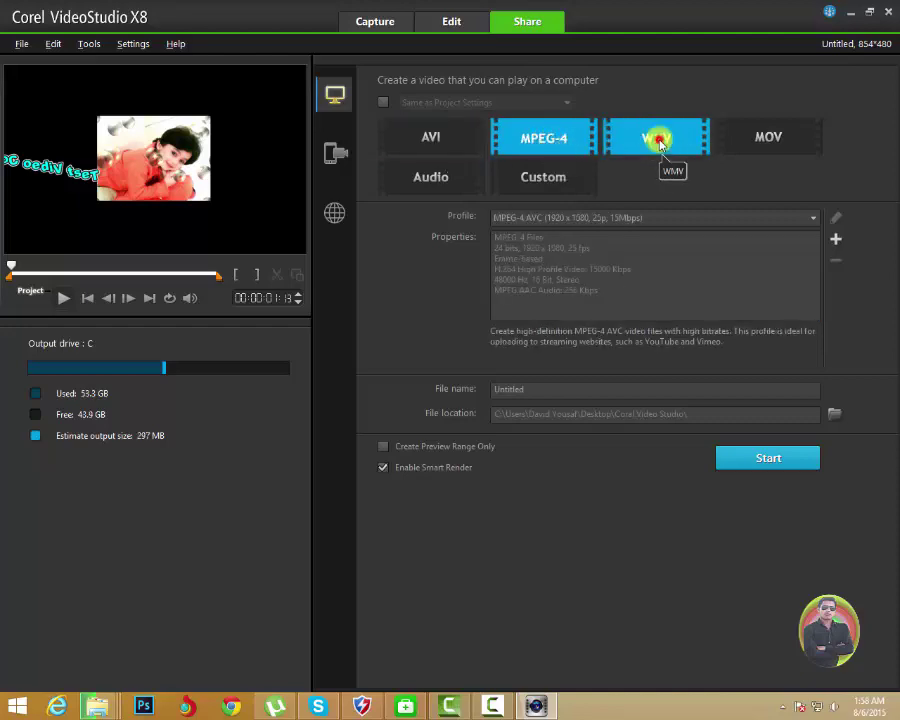
{"action": "left_click", "coordinate": [771, 145]}
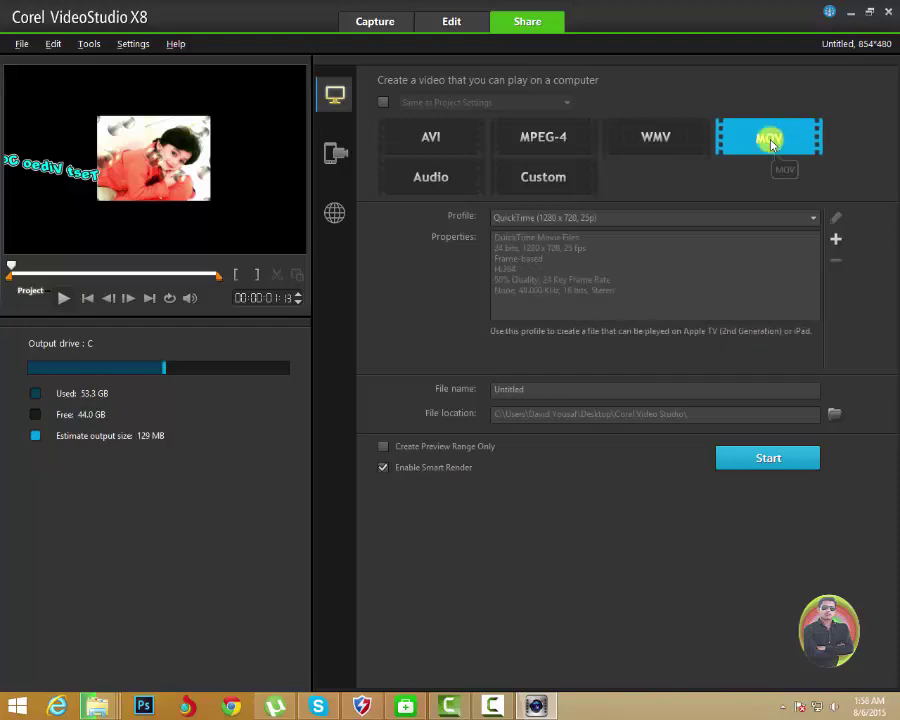
{"action": "left_click", "coordinate": [446, 180]}
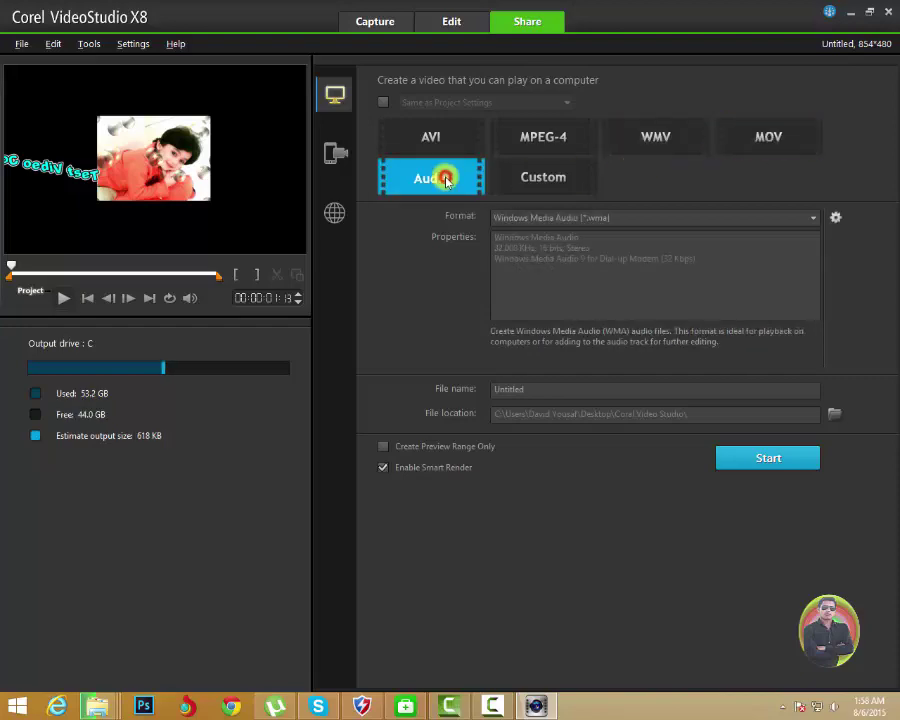
{"action": "left_click", "coordinate": [534, 180]}
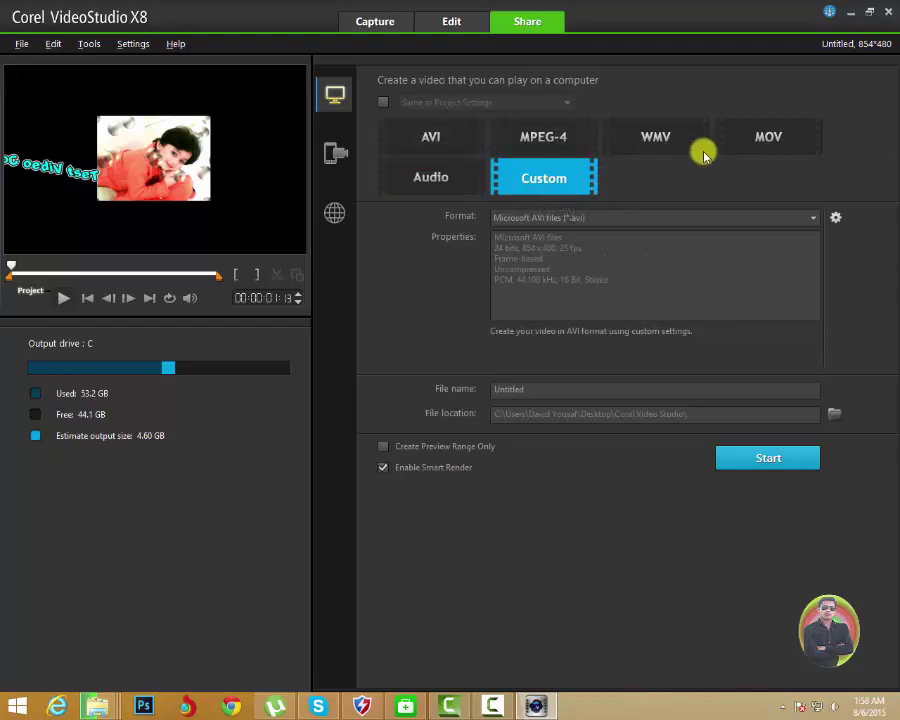
{"action": "left_click", "coordinate": [765, 139]}
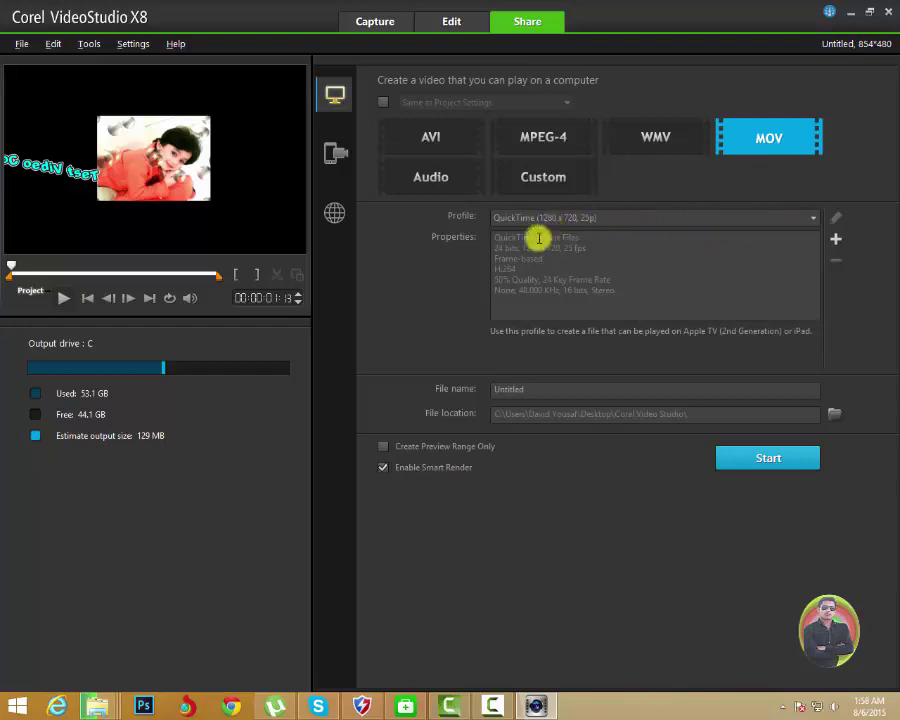
Choose the QuickTime 720x576, 25p profile and select the file name to rename it 'Test Video Converter'.
{"action": "left_click", "coordinate": [817, 218]}
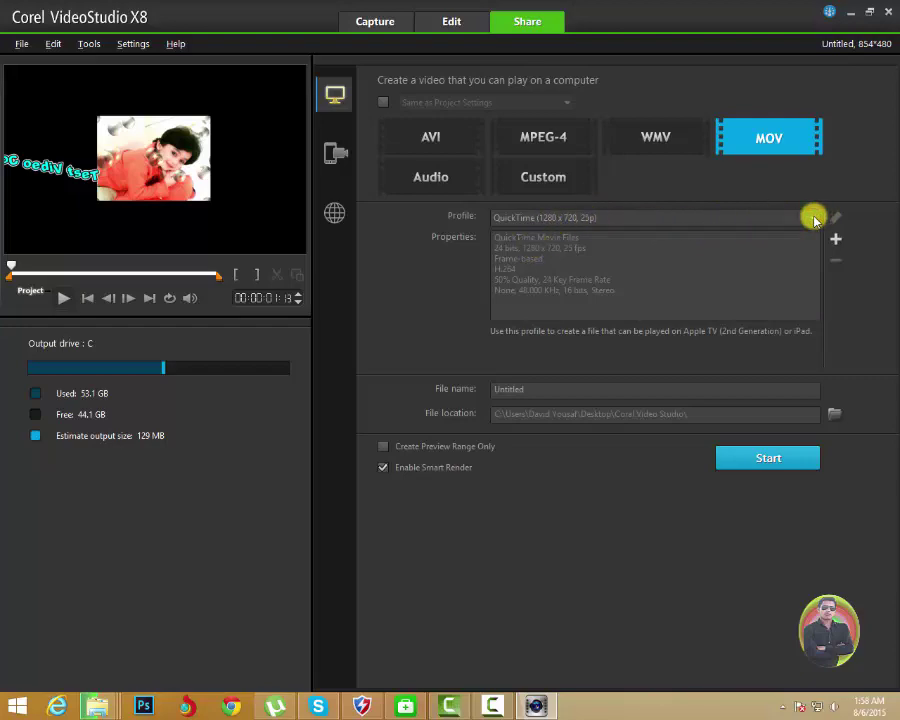
{"action": "left_click", "coordinate": [814, 218]}
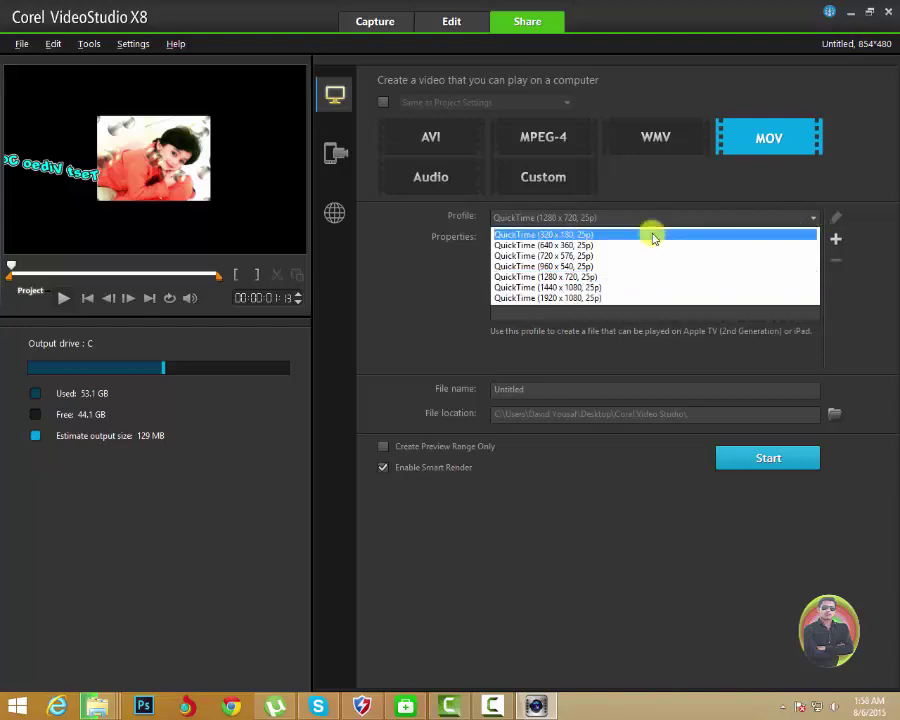
{"action": "left_click", "coordinate": [581, 256]}
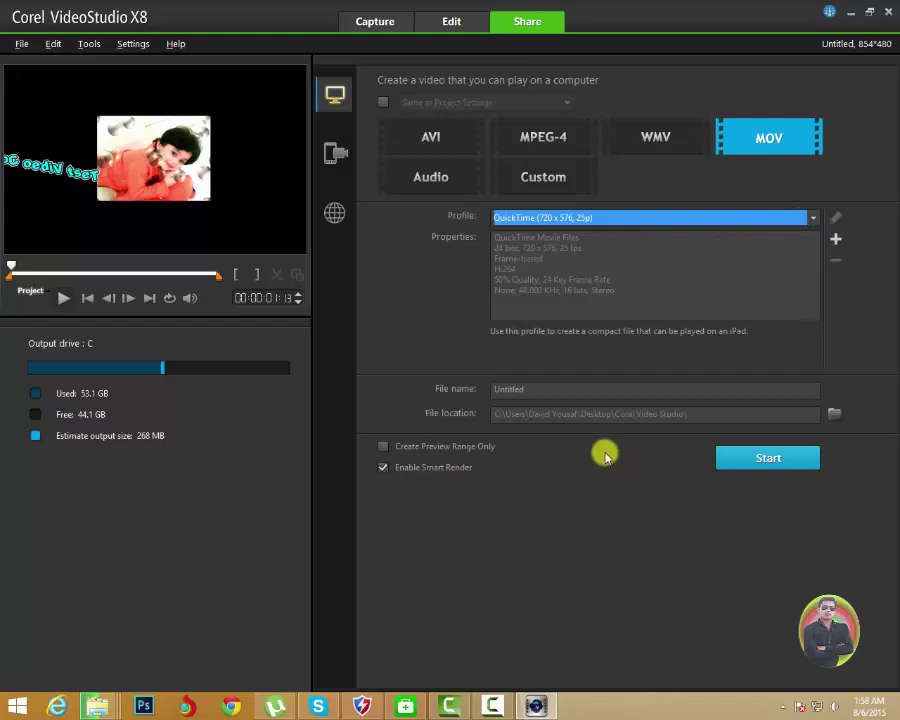
{"action": "left_click_drag", "start_coordinate": [542, 388], "coordinate": [468, 393]}
{"action": "type", "text": "Test Video Converter"}
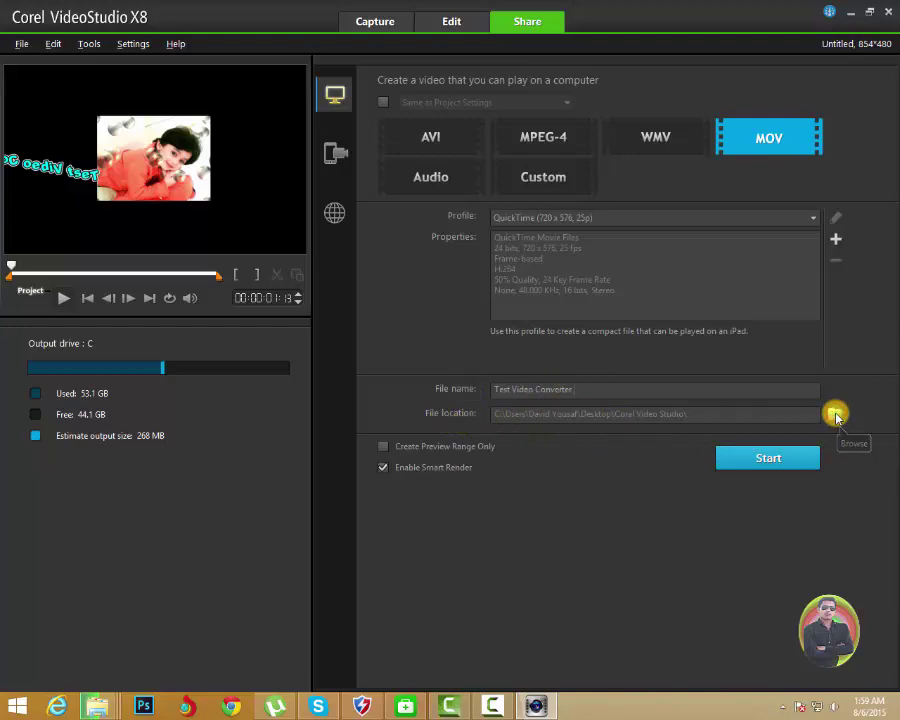
Set the save location to a new 'Test Video' folder created on the Desktop.
{"action": "left_click", "coordinate": [836, 416]}
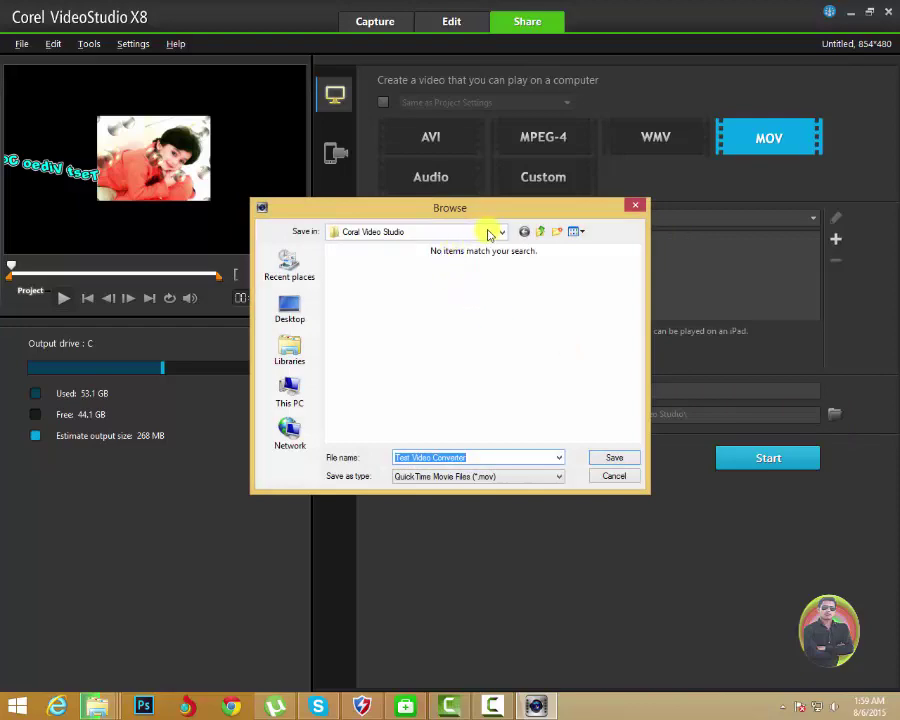
{"action": "left_click", "coordinate": [300, 305]}
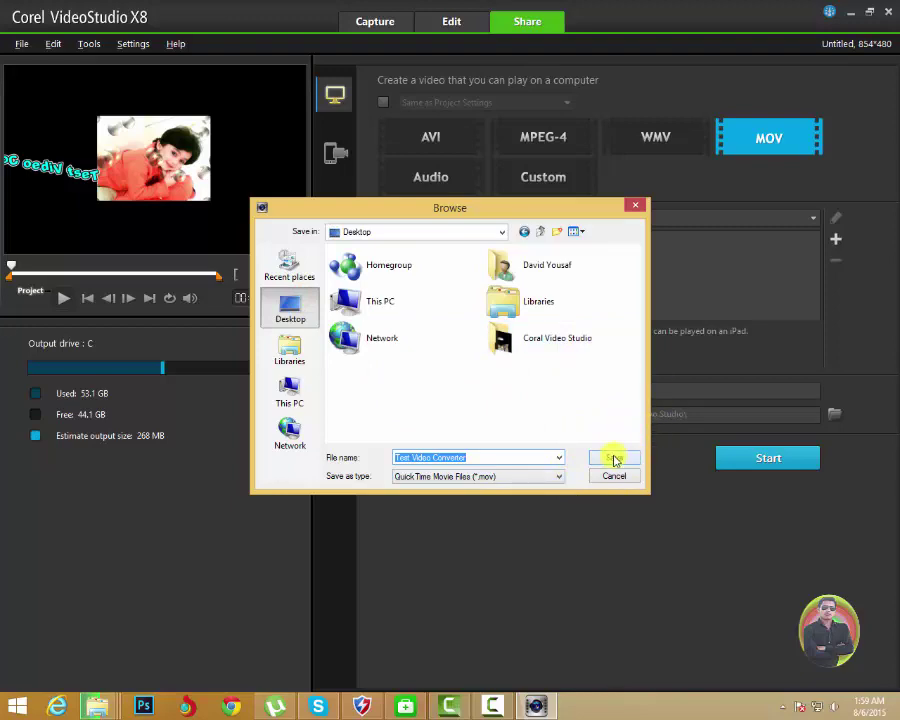
{"action": "left_click", "coordinate": [559, 232]}
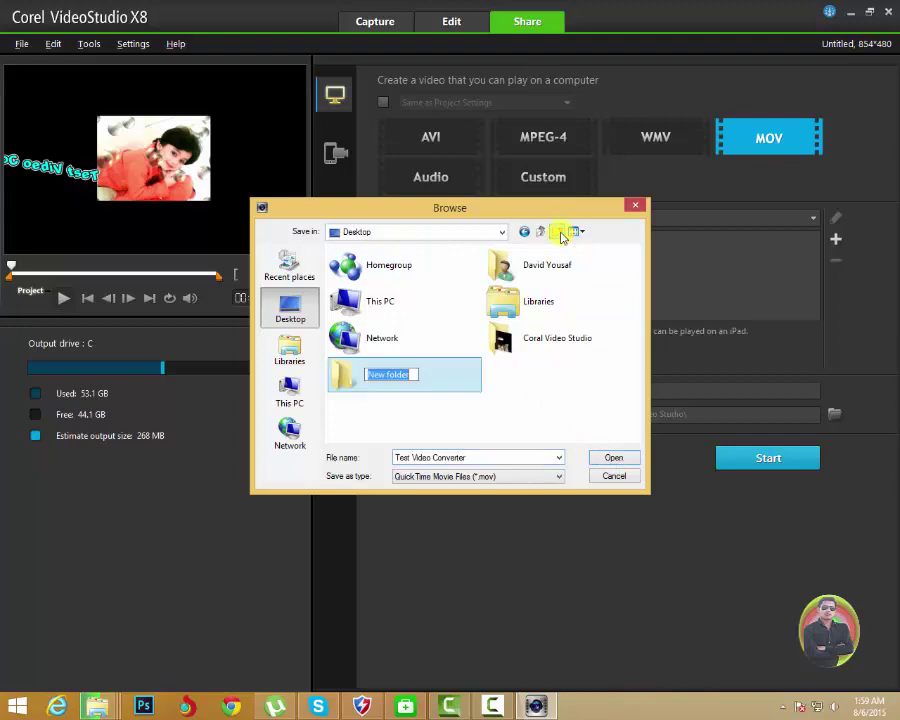
{"action": "type", "text": "Test Video"}
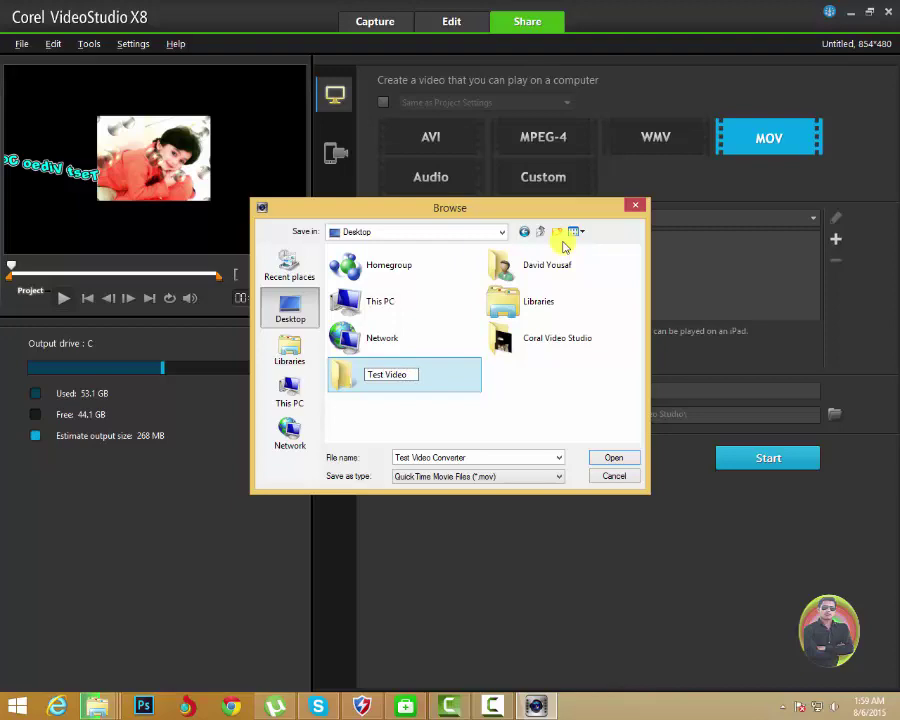
{"action": "double_click", "coordinate": [386, 366]}
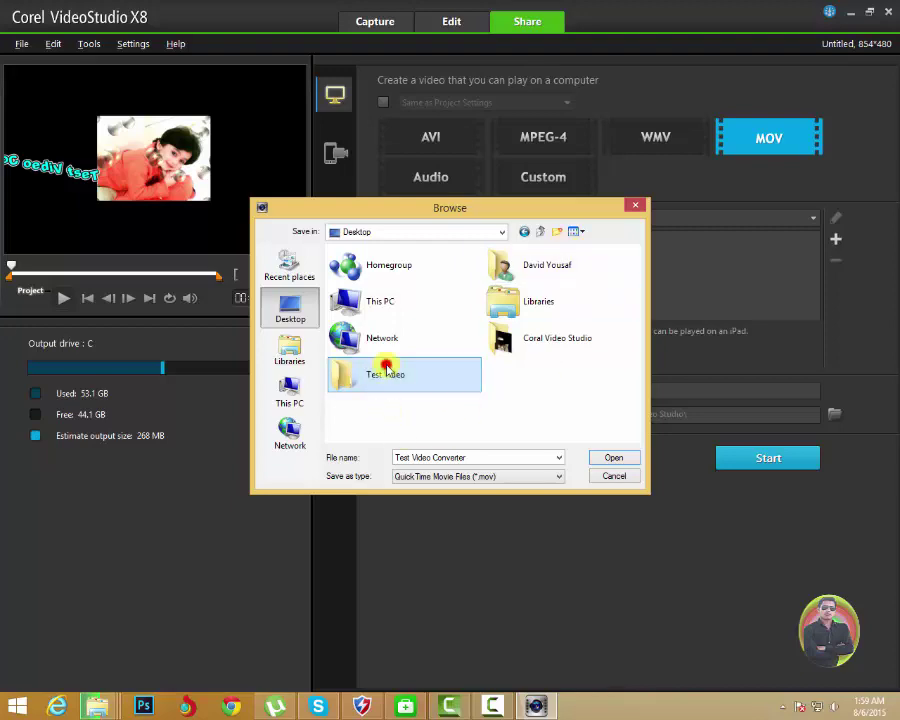
{"action": "left_click", "coordinate": [599, 458]}
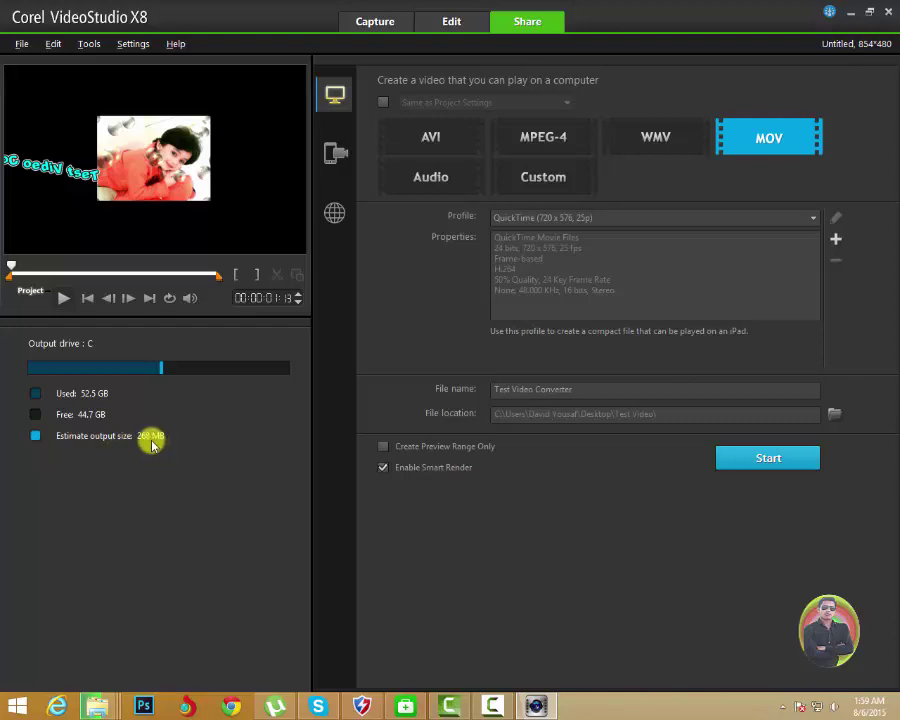
Try QuickTime 640x360, then settle on QuickTime 320x180, 25p at about 127 MB.
{"action": "left_click", "coordinate": [812, 218]}
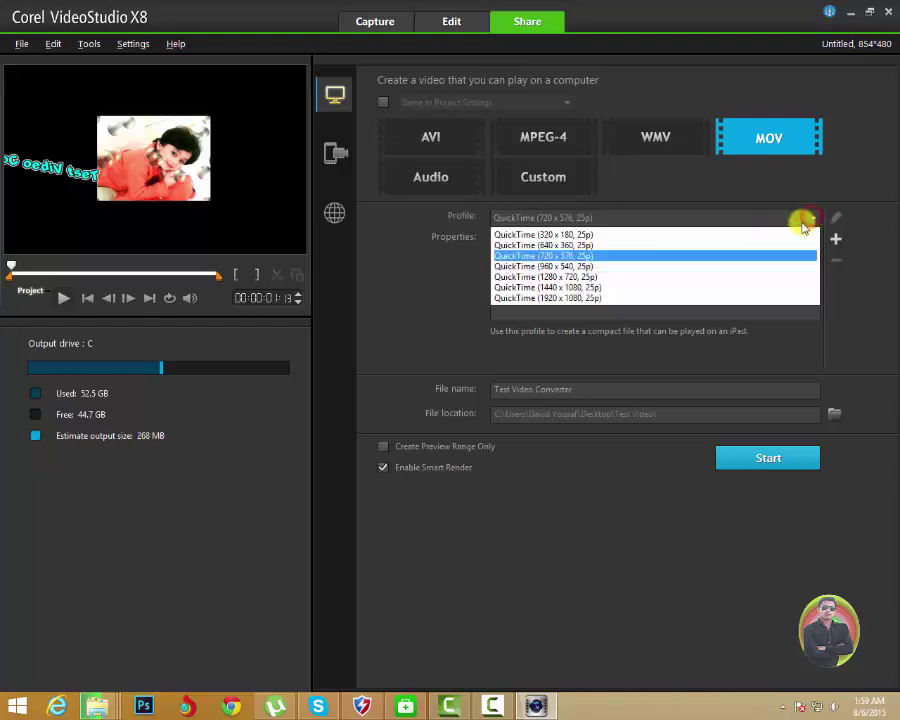
{"action": "left_click", "coordinate": [600, 247]}
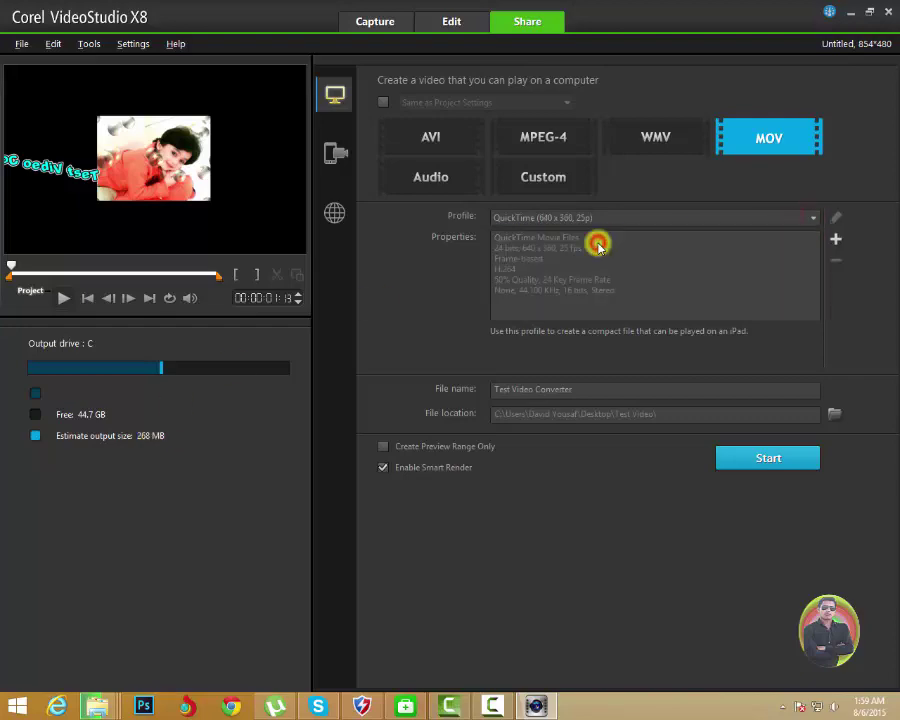
{"action": "left_click", "coordinate": [804, 281]}
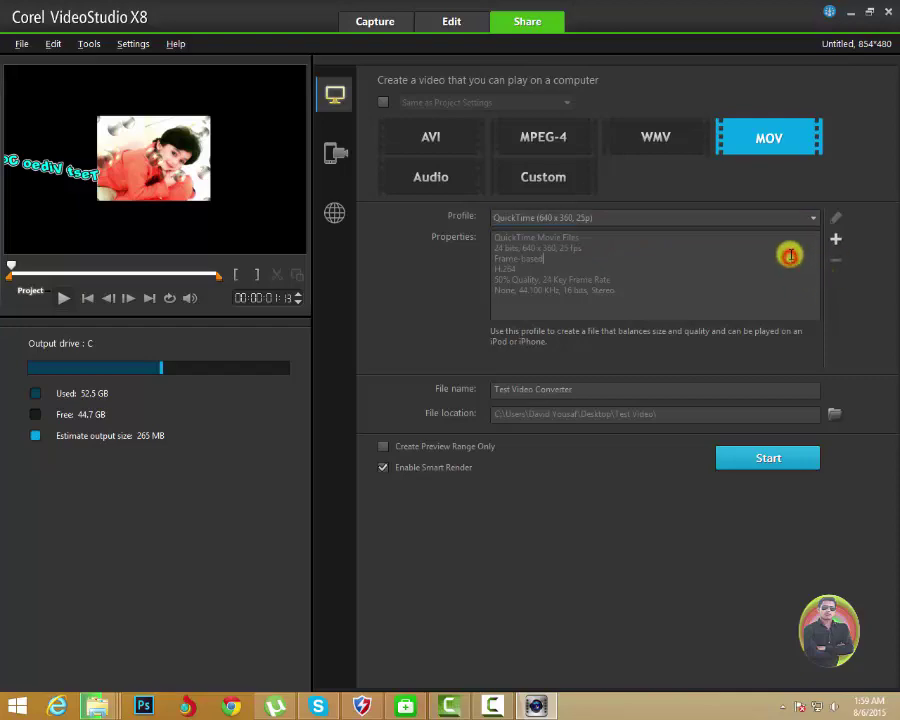
{"action": "left_click", "coordinate": [806, 216]}
{"action": "left_click", "coordinate": [654, 231]}
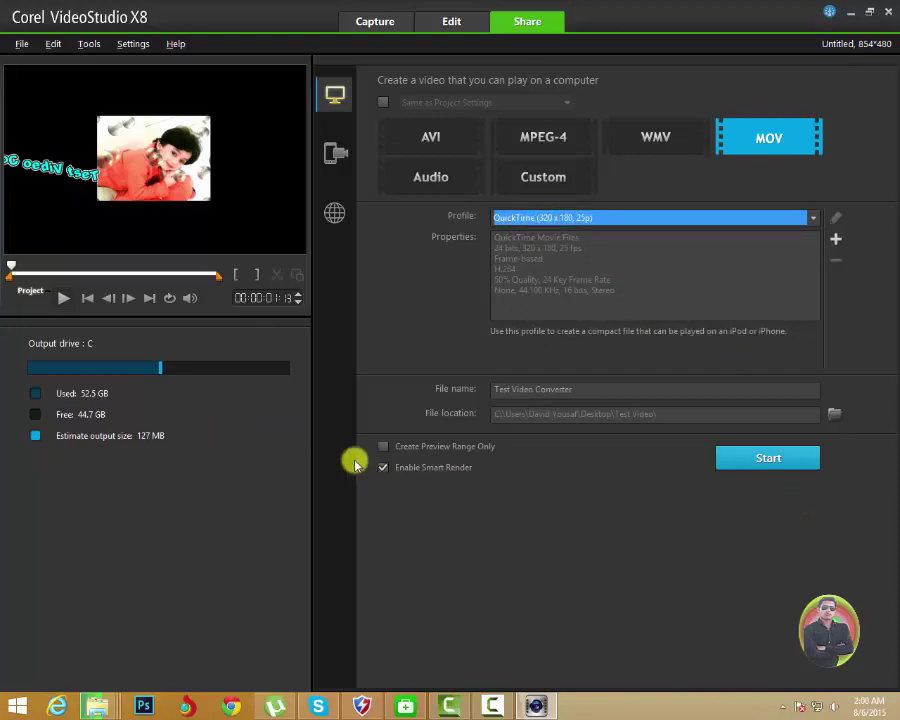
{"action": "left_click", "coordinate": [269, 453]}
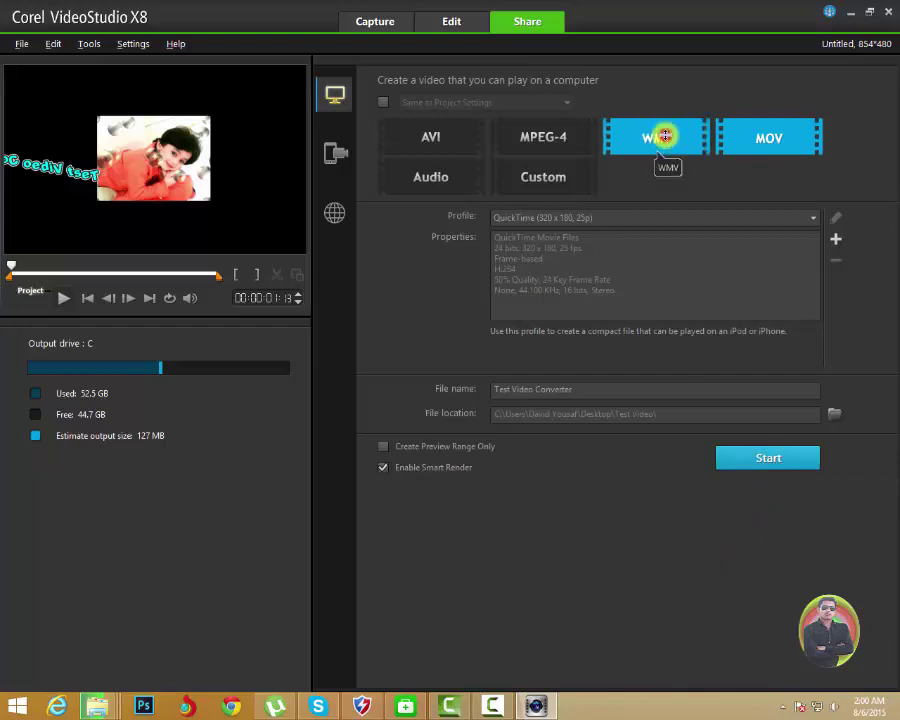
Compare WMV profiles, trying 1280x1024 before returning to WMV 1280x720.
{"action": "left_click", "coordinate": [665, 135]}
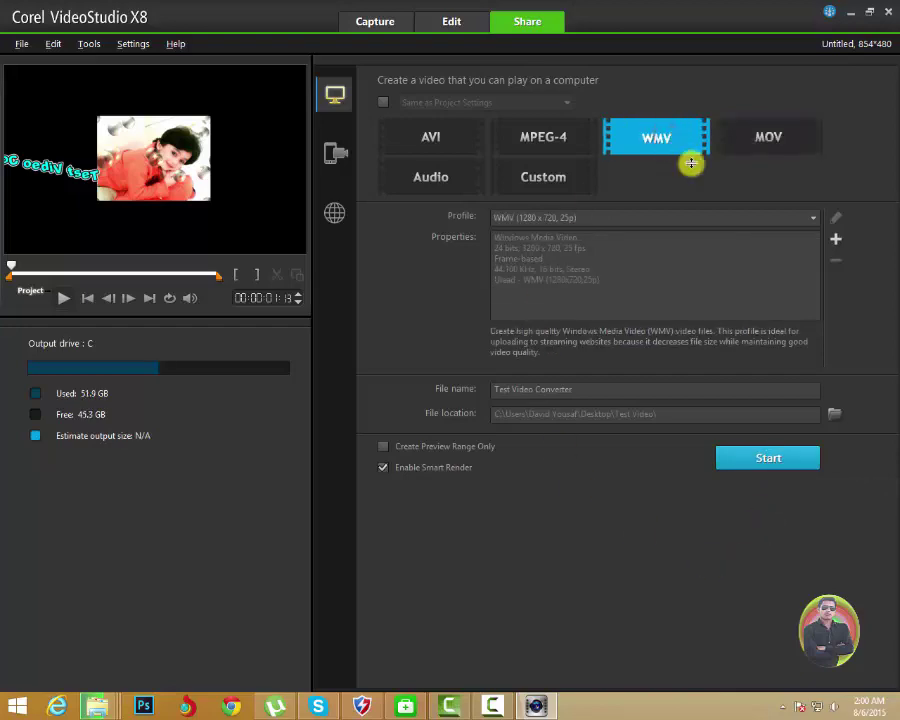
{"action": "left_click", "coordinate": [679, 216]}
{"action": "left_click", "coordinate": [589, 242]}
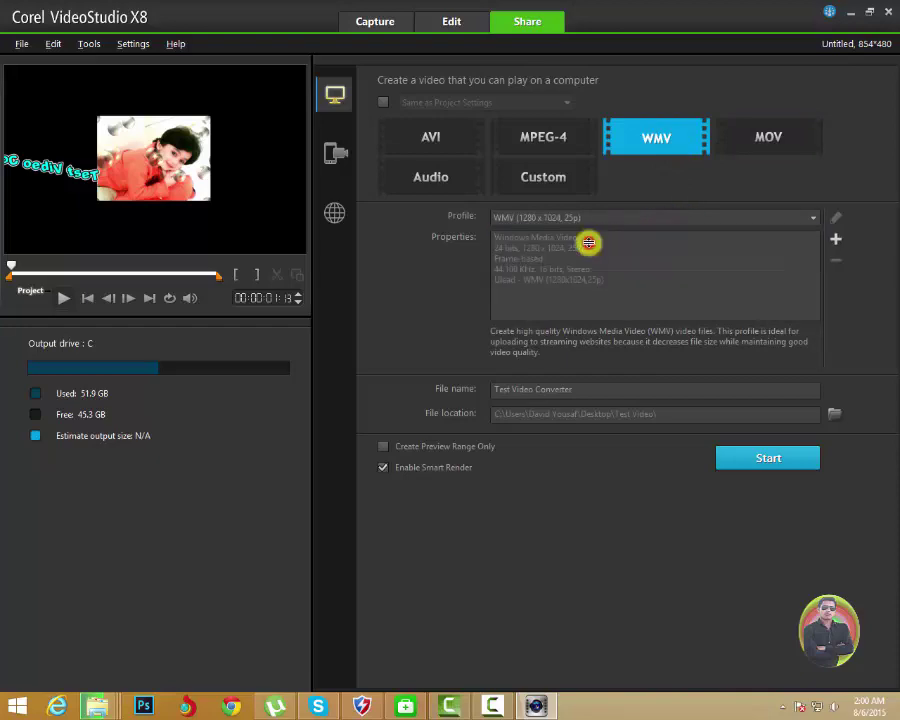
{"action": "left_click", "coordinate": [615, 217]}
{"action": "left_click", "coordinate": [580, 233]}
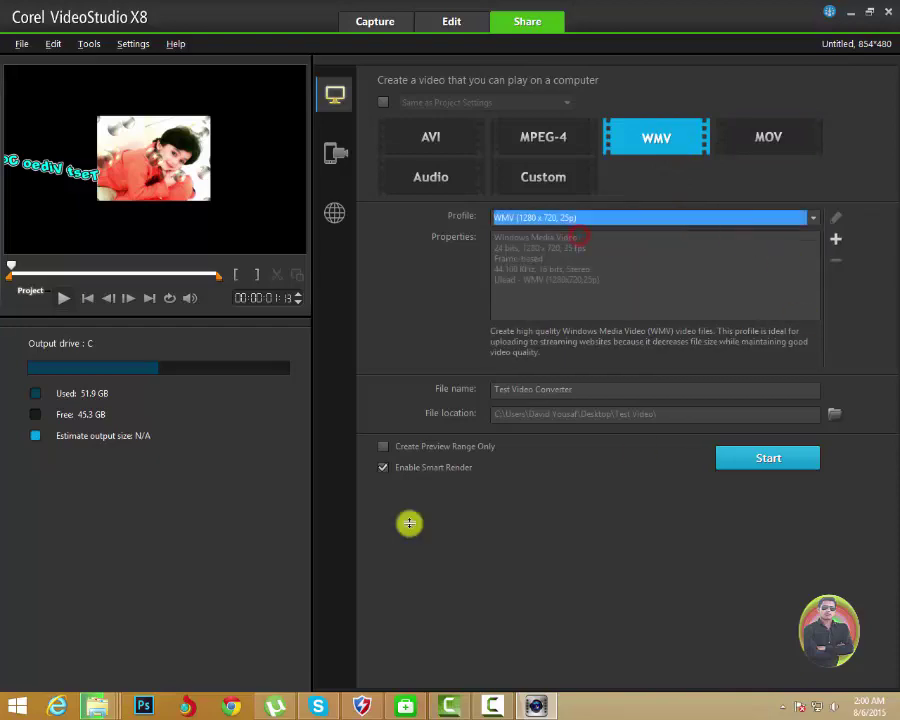
{"action": "left_click", "coordinate": [201, 497]}
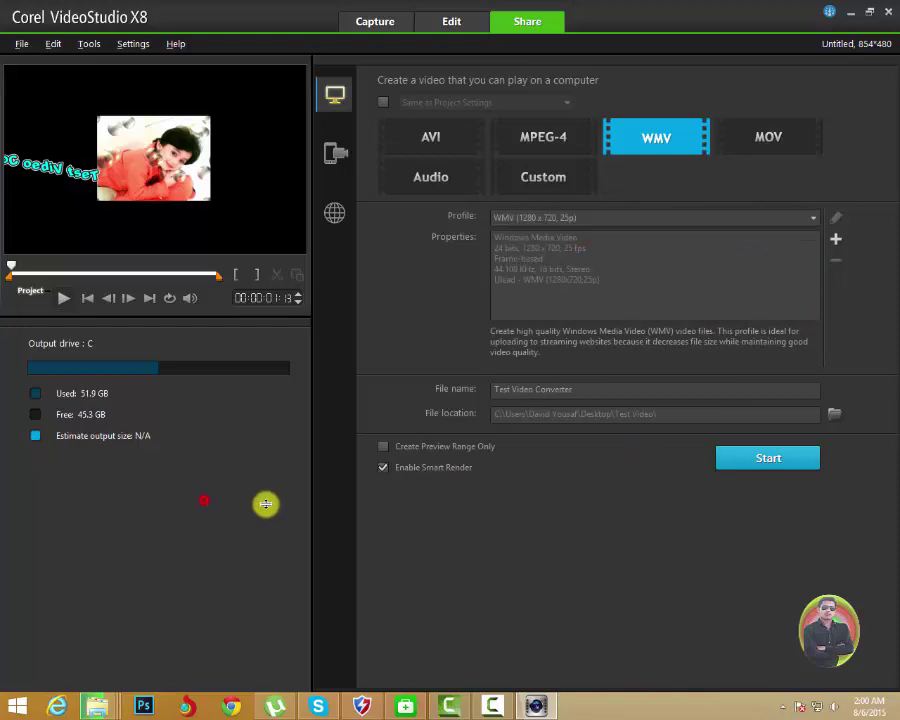
Check the MPEG-4 AVC 1920x1080 profile and the default AVI DV profile.
{"action": "left_click", "coordinate": [578, 148]}
{"action": "left_click", "coordinate": [627, 217]}
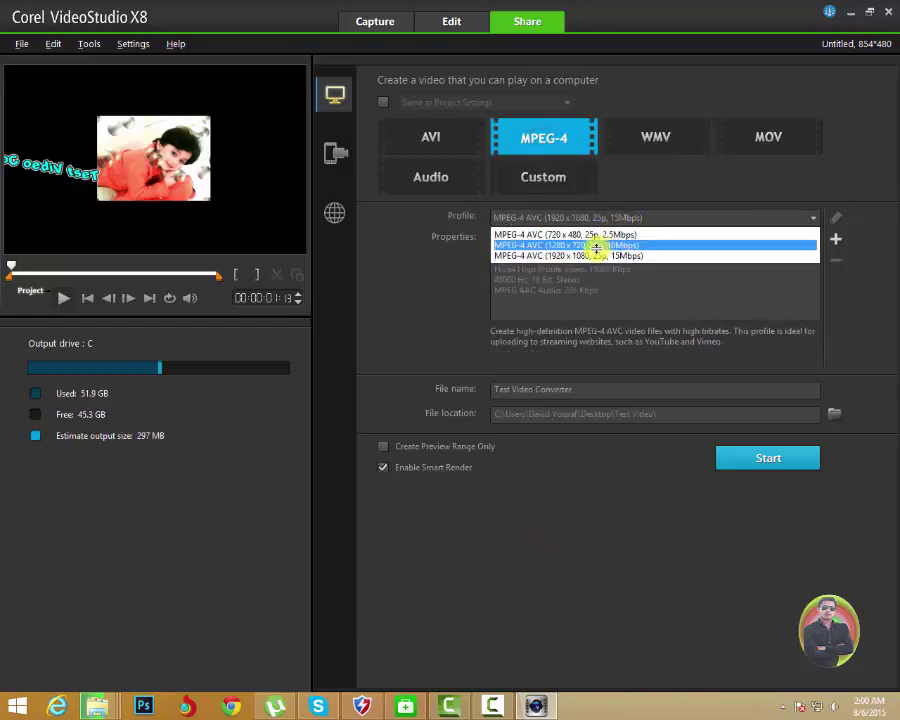
{"action": "left_click", "coordinate": [741, 209]}
{"action": "left_click", "coordinate": [450, 136]}
{"action": "left_click", "coordinate": [633, 217]}
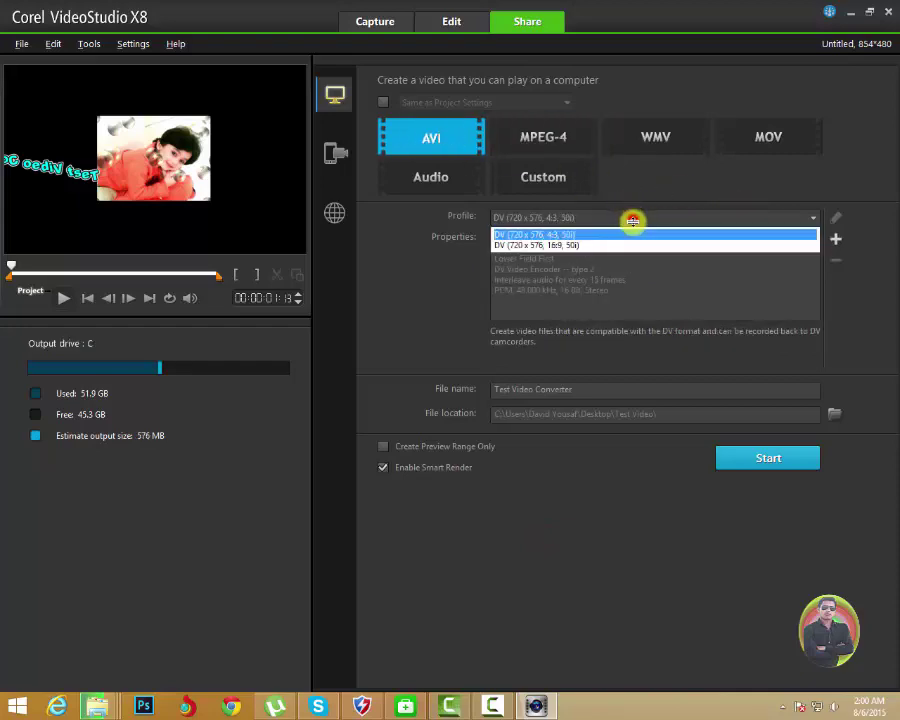
{"action": "left_click", "coordinate": [669, 182]}
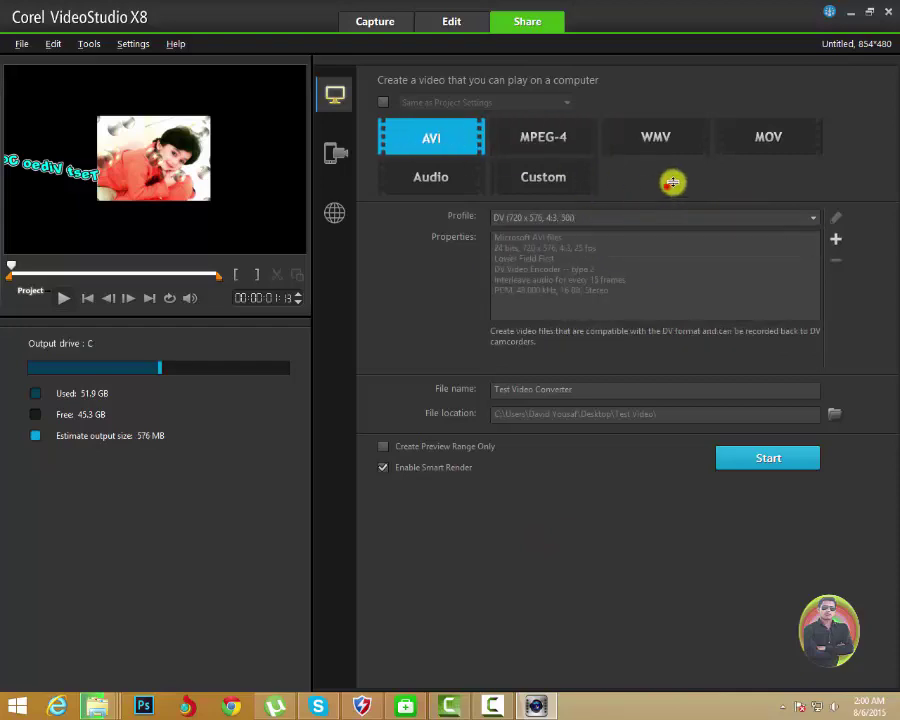
Review Audio (Windows Media Audio) and Custom (Microsoft AVI) options, then switch back to MOV.
{"action": "left_click", "coordinate": [760, 137]}
{"action": "left_click", "coordinate": [458, 177]}
{"action": "left_click", "coordinate": [655, 217]}
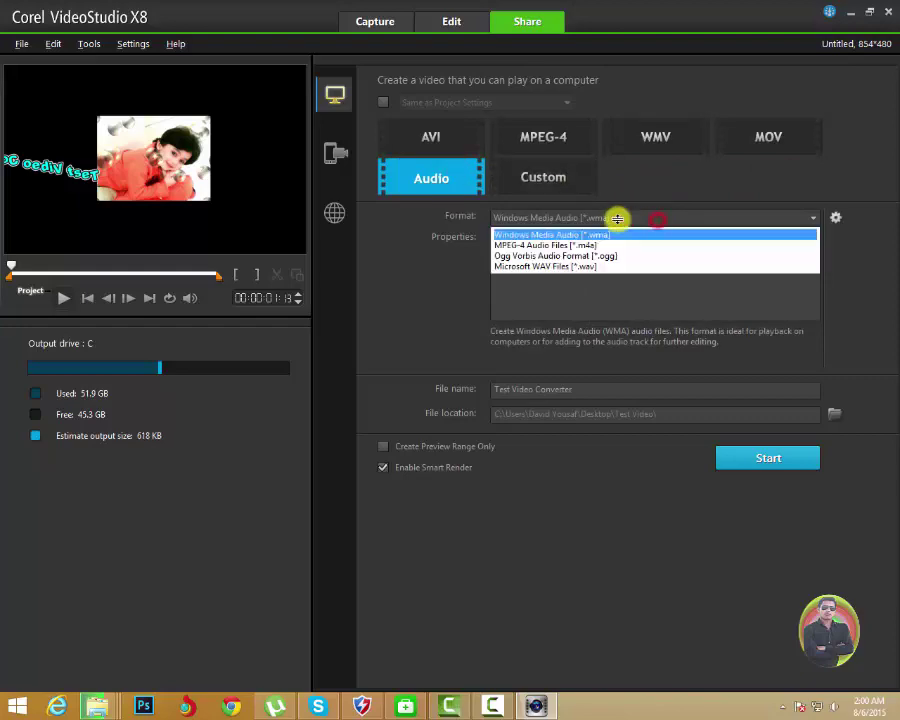
{"action": "left_click", "coordinate": [668, 185]}
{"action": "left_click", "coordinate": [578, 172]}
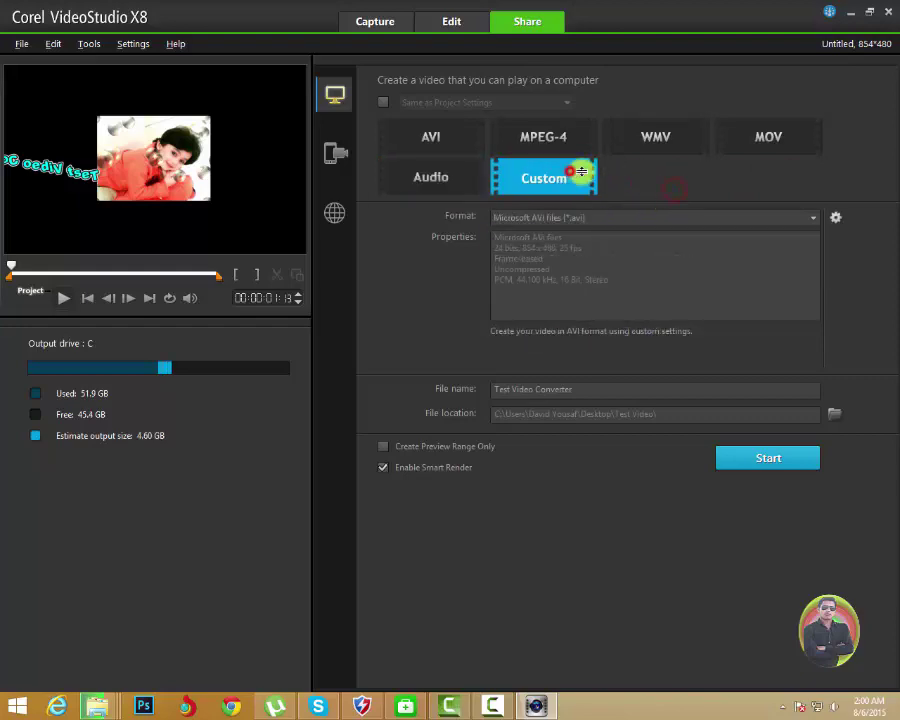
{"action": "left_click", "coordinate": [719, 219]}
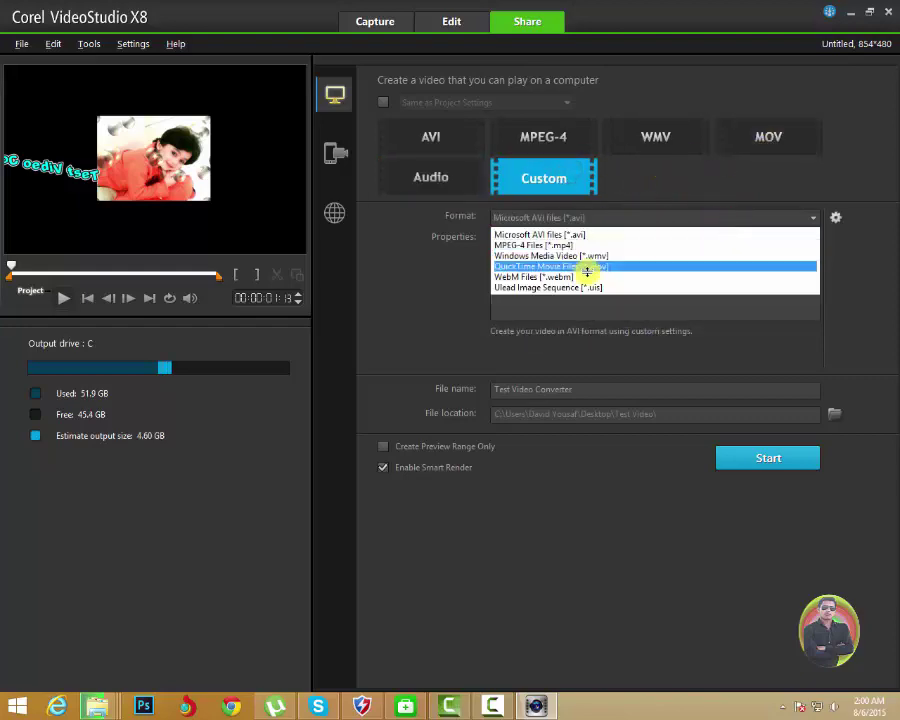
{"action": "left_click", "coordinate": [719, 190]}
{"action": "left_click", "coordinate": [767, 137]}
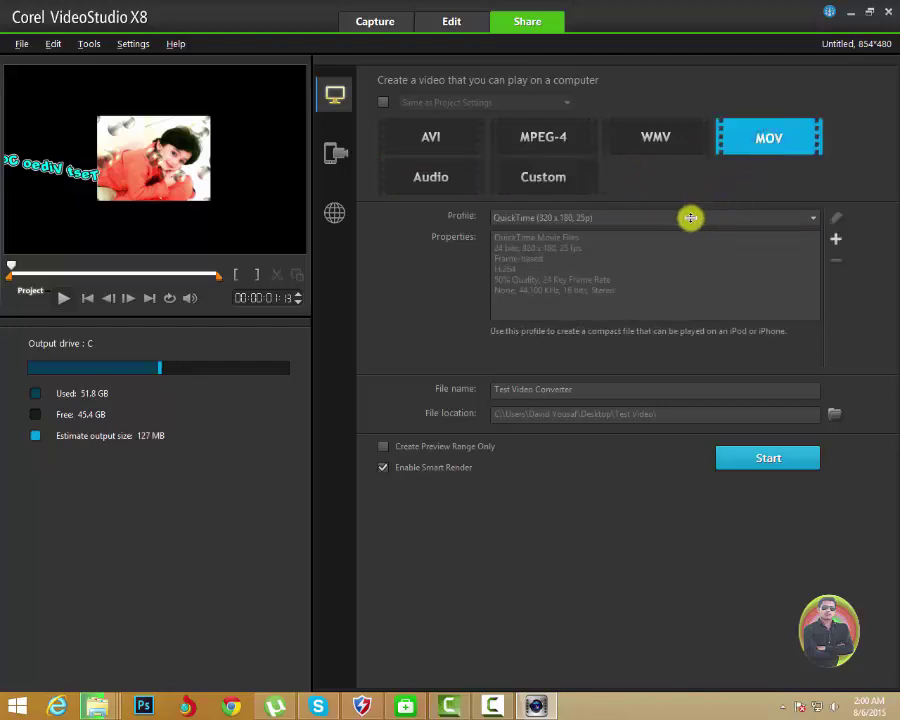